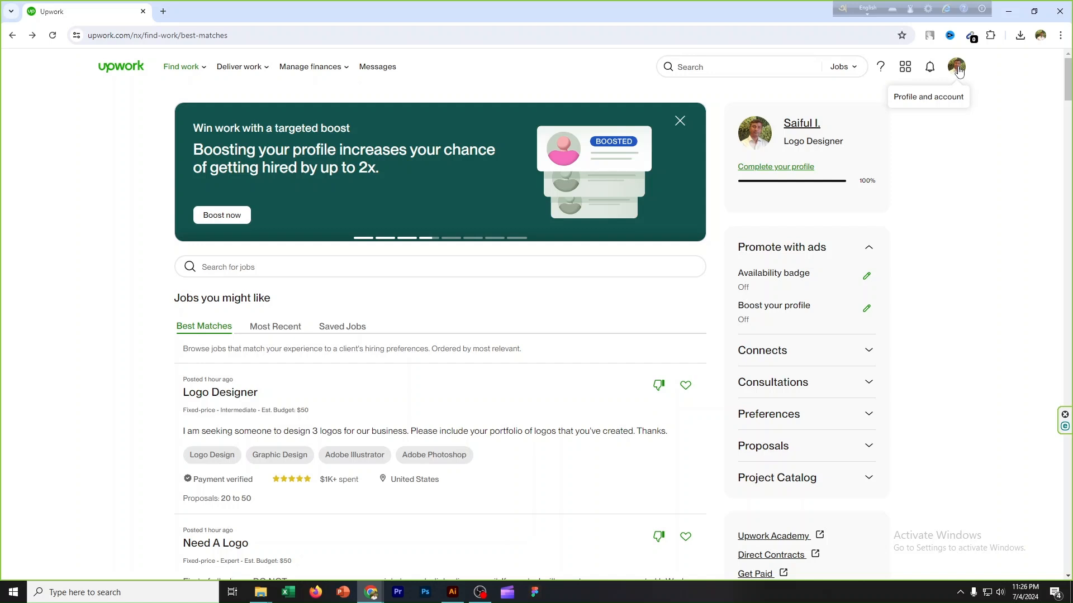
Open the freelancer's own profile and start adding a new project to its Portfolio section
{"action": "left_click", "coordinate": [957, 67]}
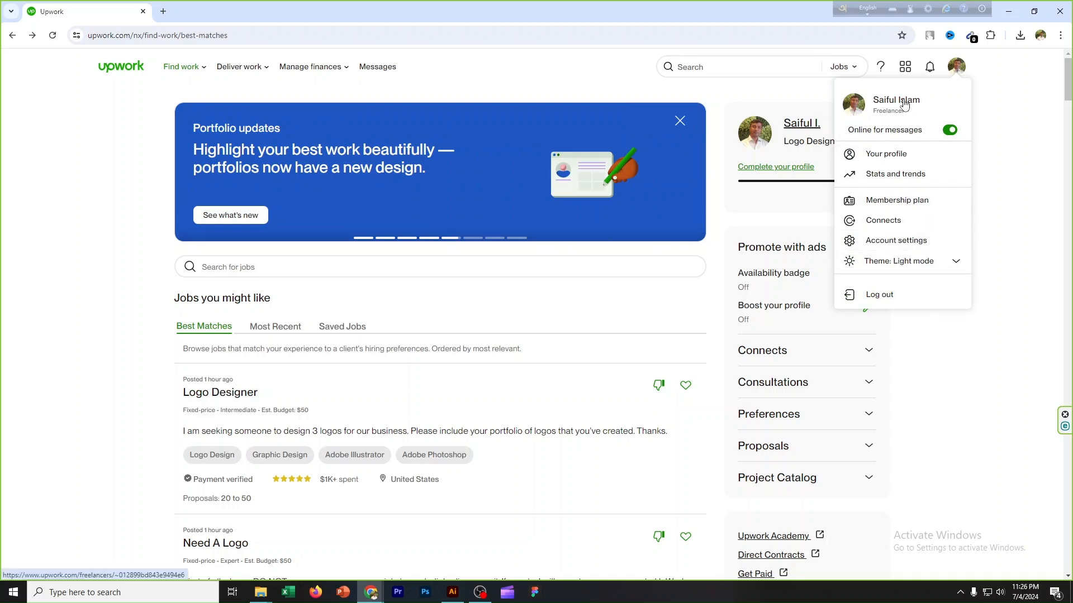
{"action": "left_click", "coordinate": [894, 159]}
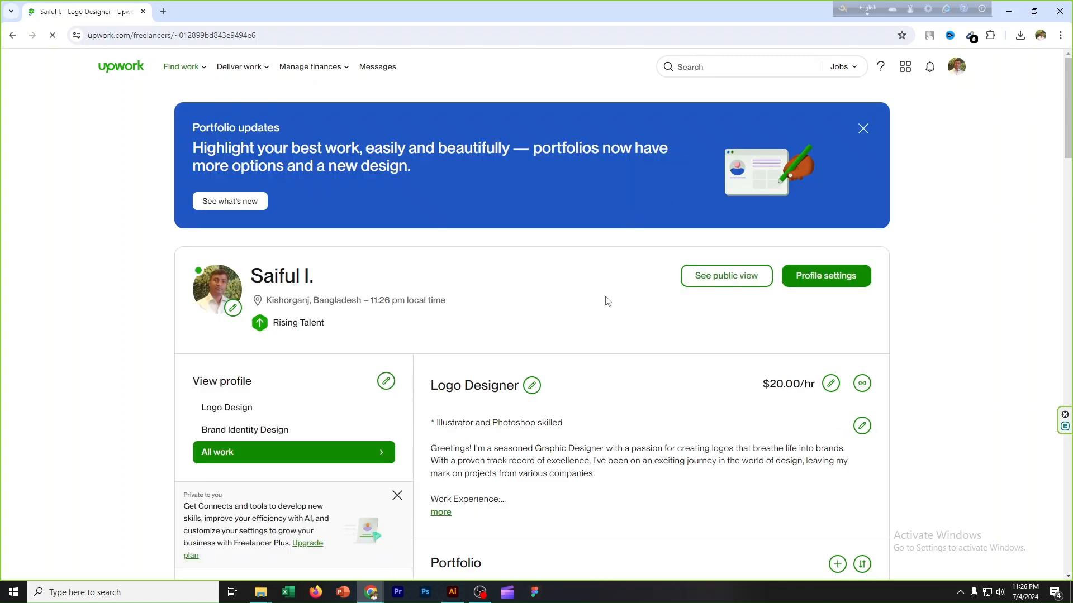
{"action": "scroll", "coordinate": [608, 301], "scroll_direction": "down", "scroll_amount": 2}
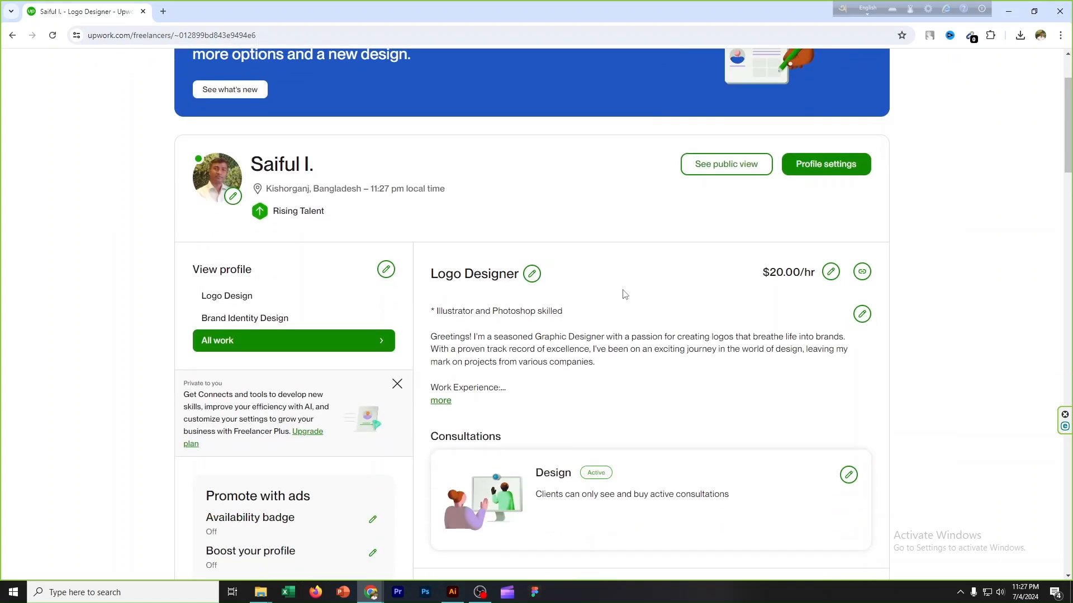
{"action": "scroll", "coordinate": [625, 294], "scroll_direction": "down", "scroll_amount": 2}
{"action": "scroll", "coordinate": [627, 319], "scroll_direction": "down", "scroll_amount": 2}
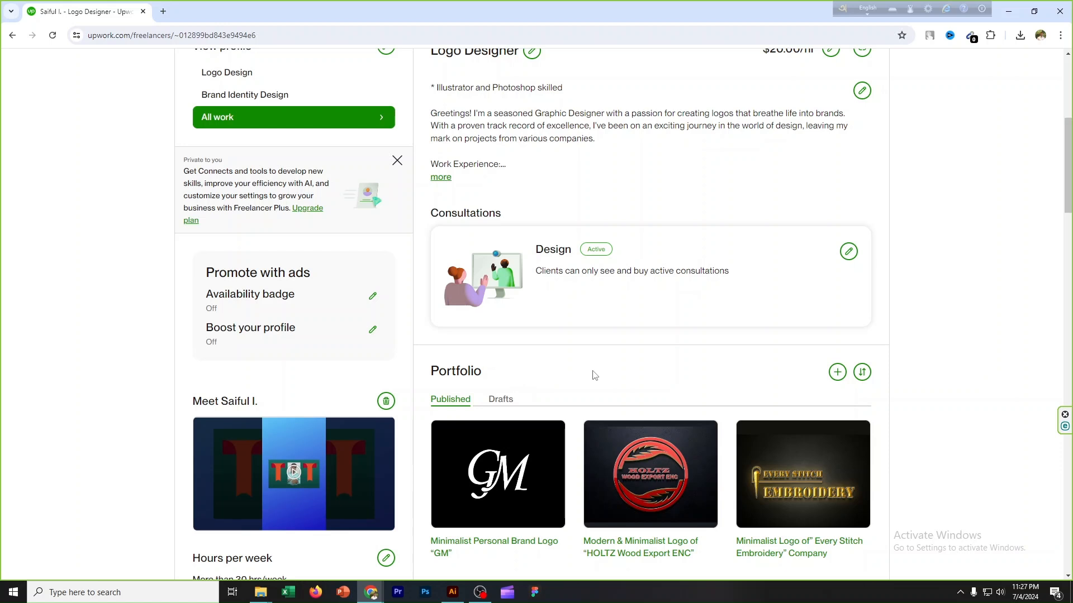
{"action": "scroll", "coordinate": [615, 375], "scroll_direction": "down", "scroll_amount": 2}
{"action": "mouse_move", "coordinate": [664, 380]}
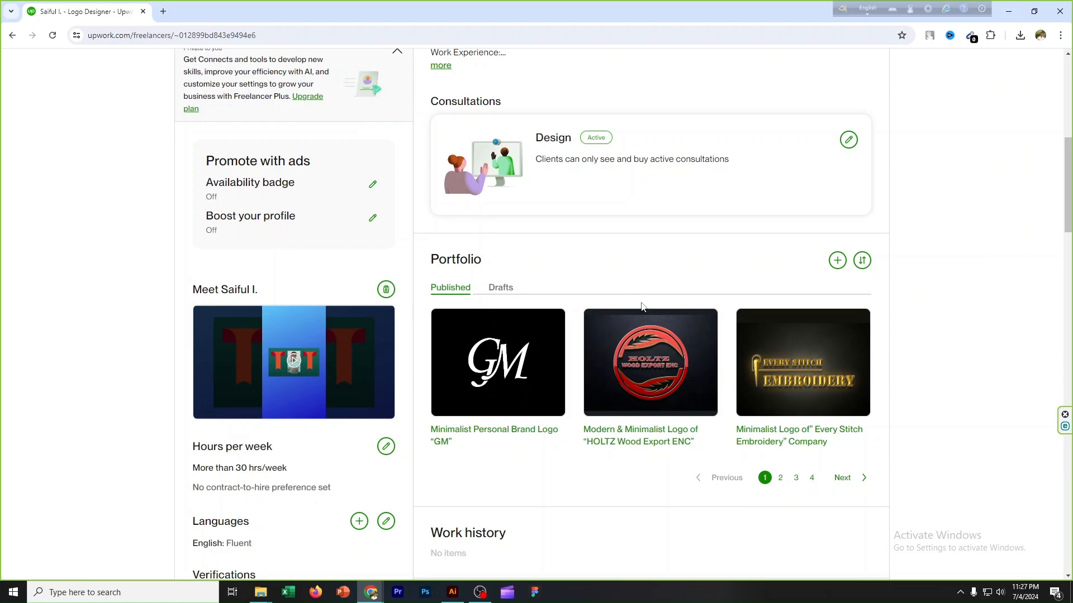
{"action": "mouse_move", "coordinate": [758, 369]}
{"action": "left_click", "coordinate": [837, 261]}
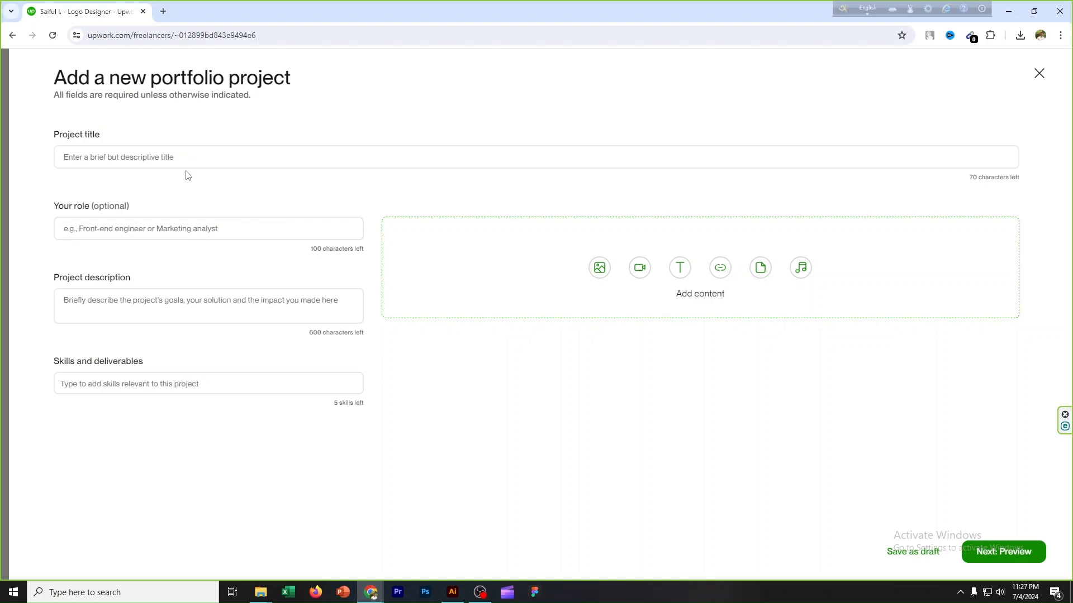
Copy the Portfolio 12 title from the Google Docs document into Upwork's project title: Modern Logo for “Eaco Magico”
{"action": "left_click", "coordinate": [187, 156]}
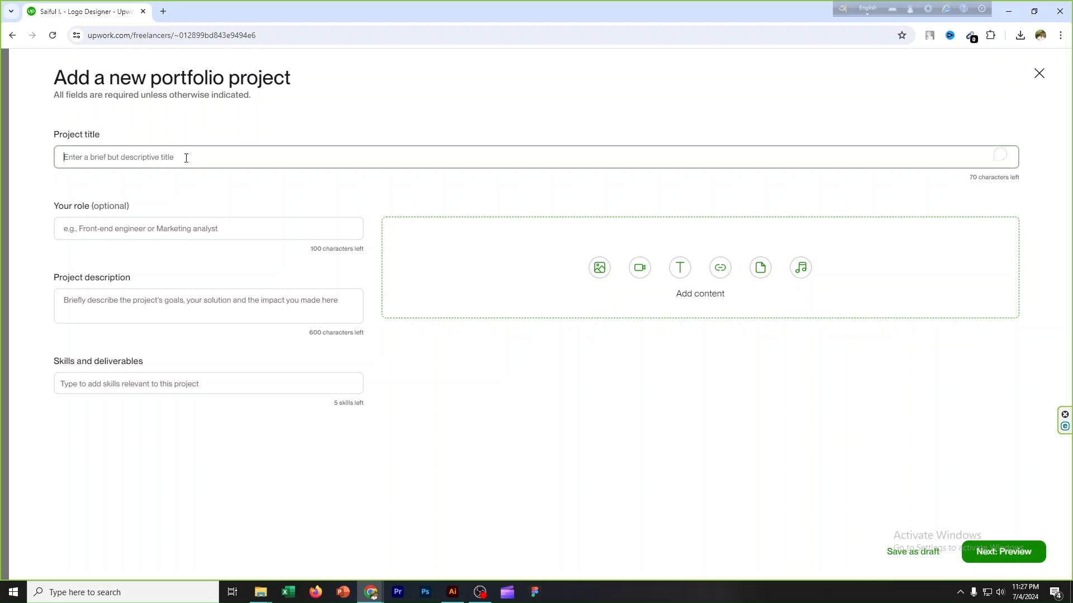
{"action": "mouse_move", "coordinate": [364, 591]}
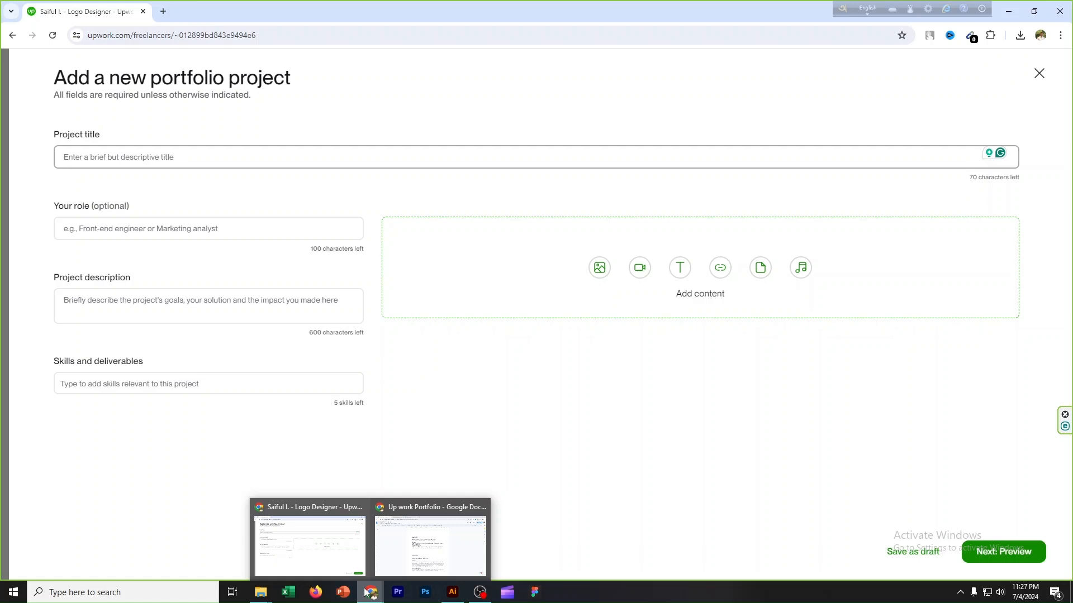
{"action": "left_click", "coordinate": [397, 559]}
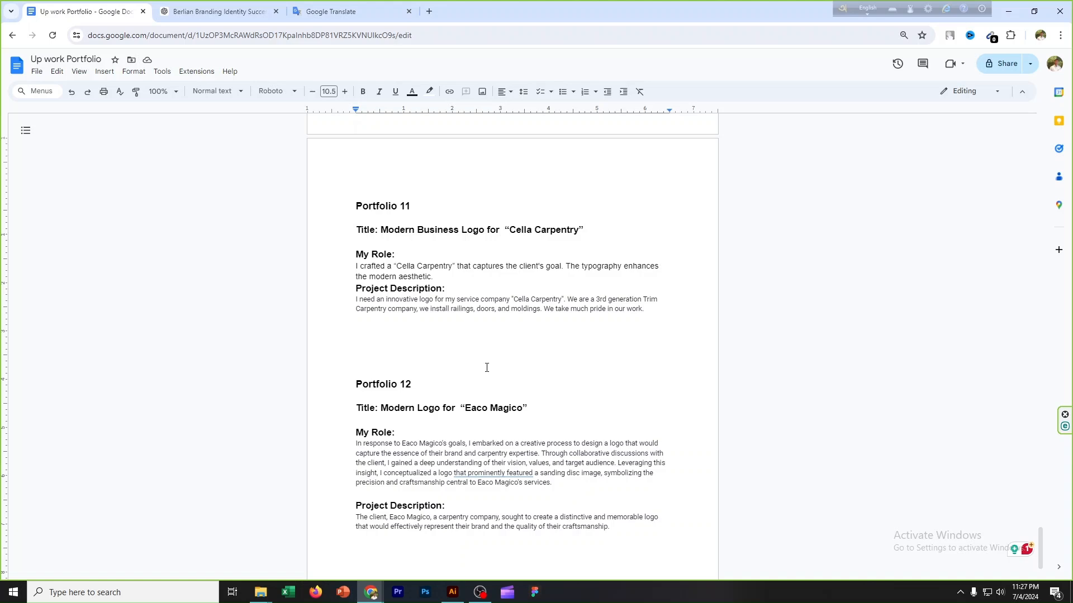
{"action": "left_click_drag", "start_coordinate": [382, 408], "coordinate": [529, 404]}
{"action": "key", "text": "ctrl+c"}
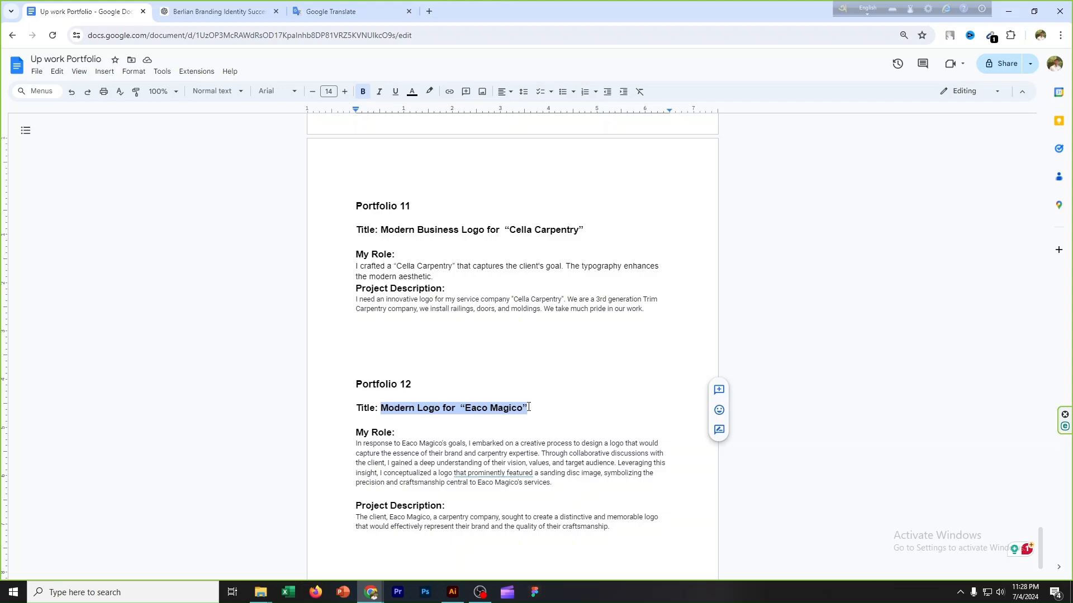
{"action": "key", "text": "alt+Tab"}
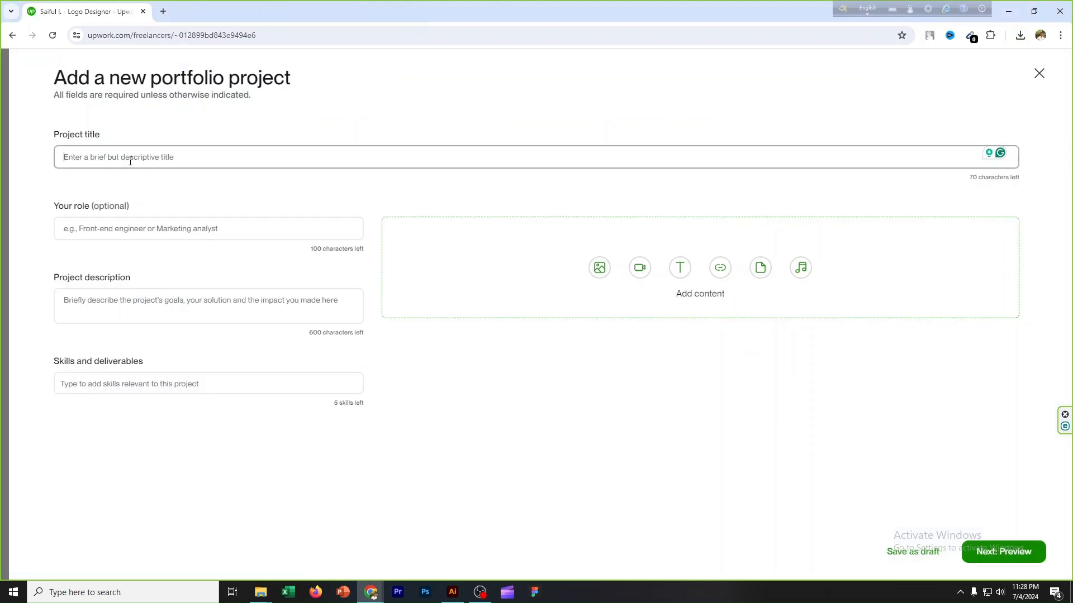
{"action": "key", "text": "ctrl+v"}
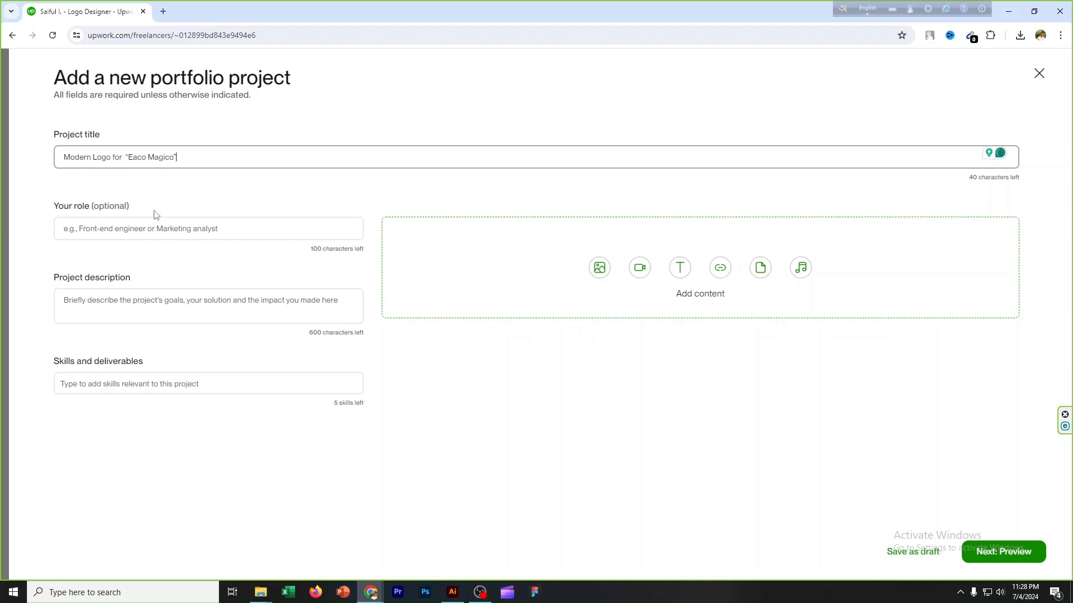
Base the role on the document's Portfolio 12 project description: “I have created a brand logo for Eaco Magico, a carpentry company, that represent their brand”
{"action": "left_click", "coordinate": [134, 233]}
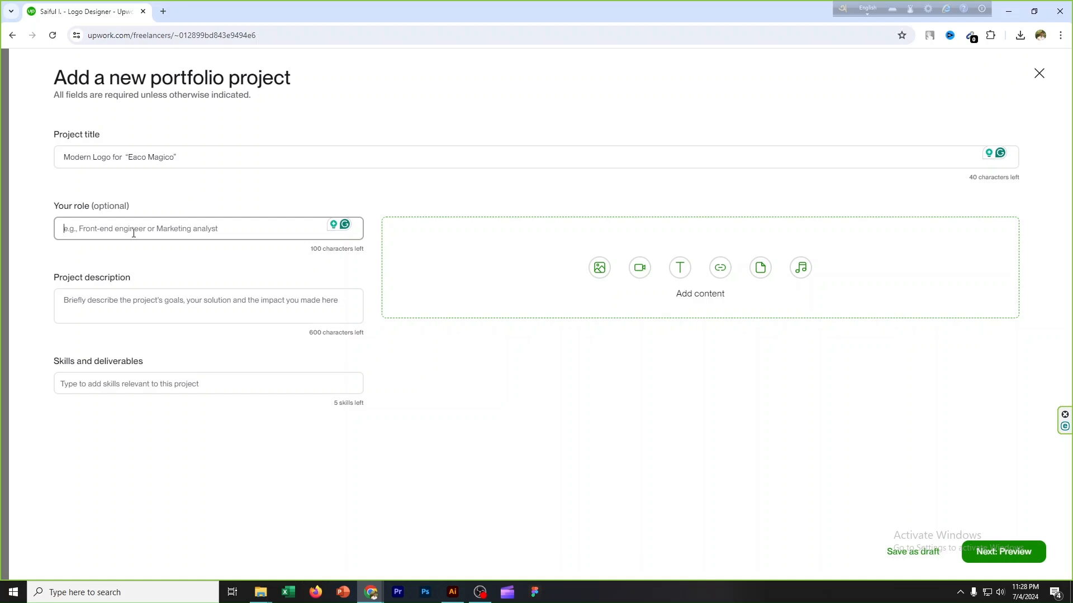
{"action": "key", "text": "alt"}
{"action": "key", "text": "alt+Tab"}
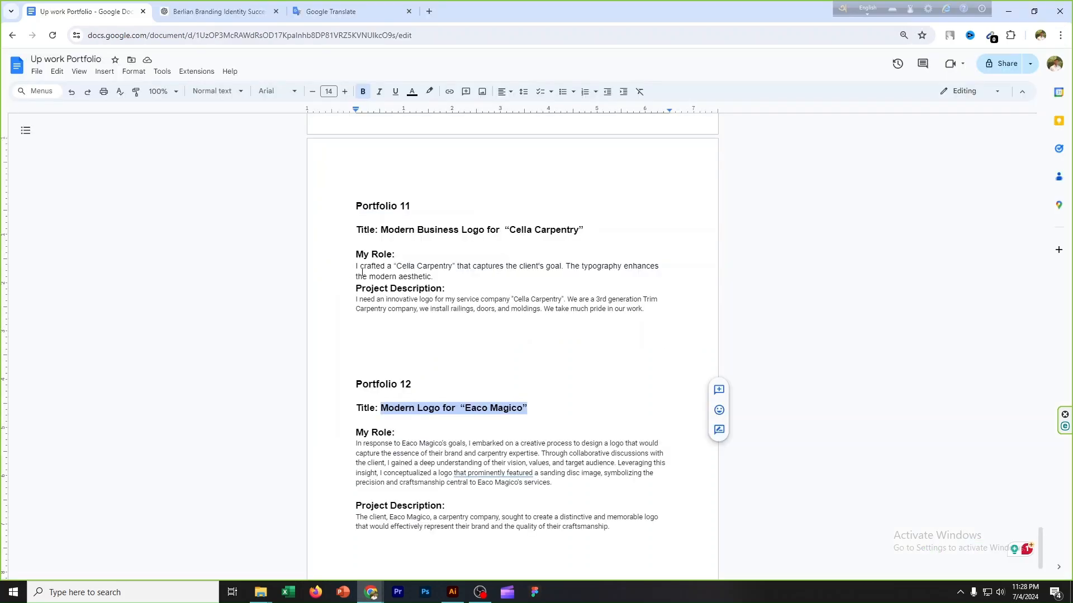
{"action": "scroll", "coordinate": [529, 393], "scroll_direction": "down", "scroll_amount": 2}
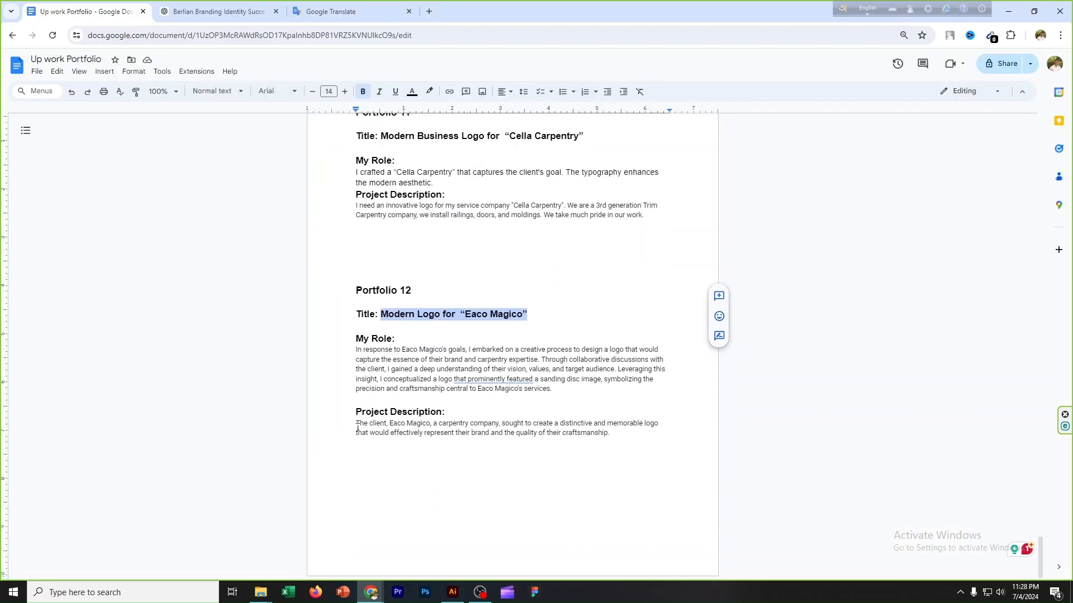
{"action": "left_click_drag", "start_coordinate": [354, 425], "coordinate": [628, 433]}
{"action": "key", "text": "ctrl+c"}
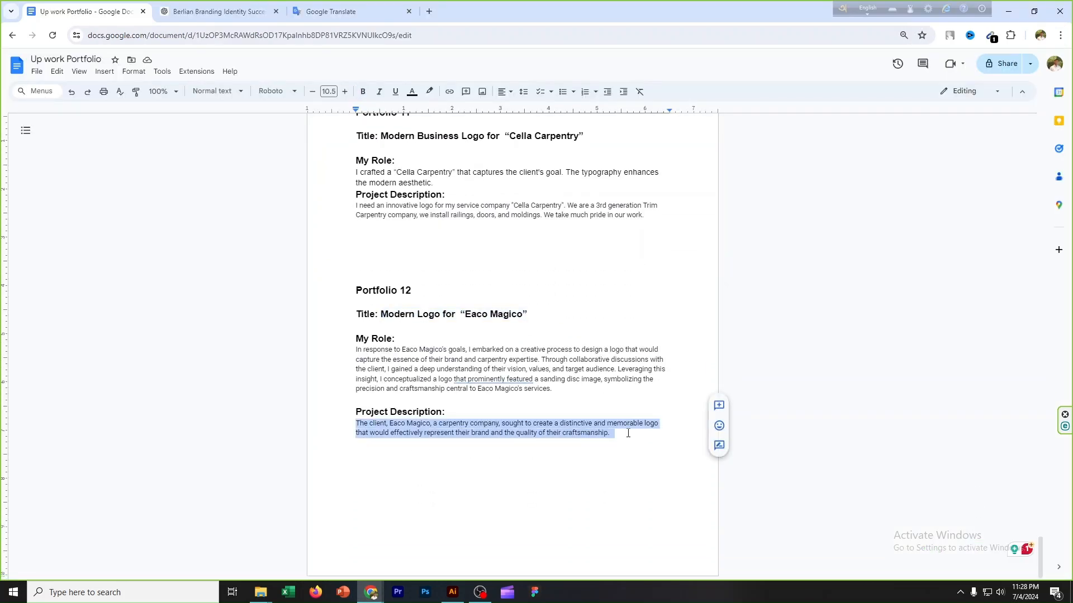
{"action": "key", "text": "alt+Tab"}
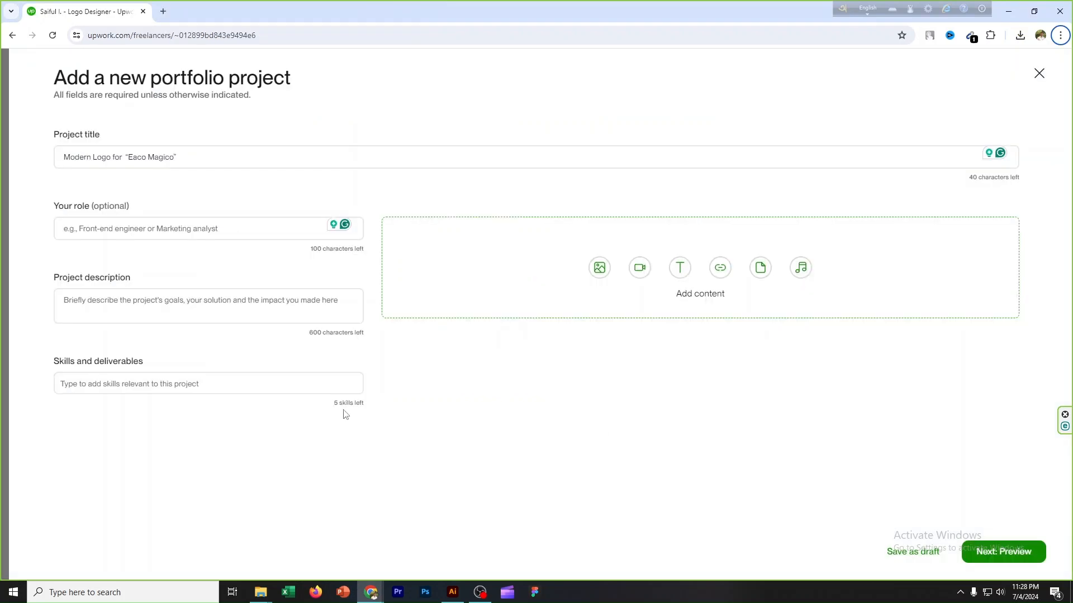
{"action": "left_click", "coordinate": [130, 230]}
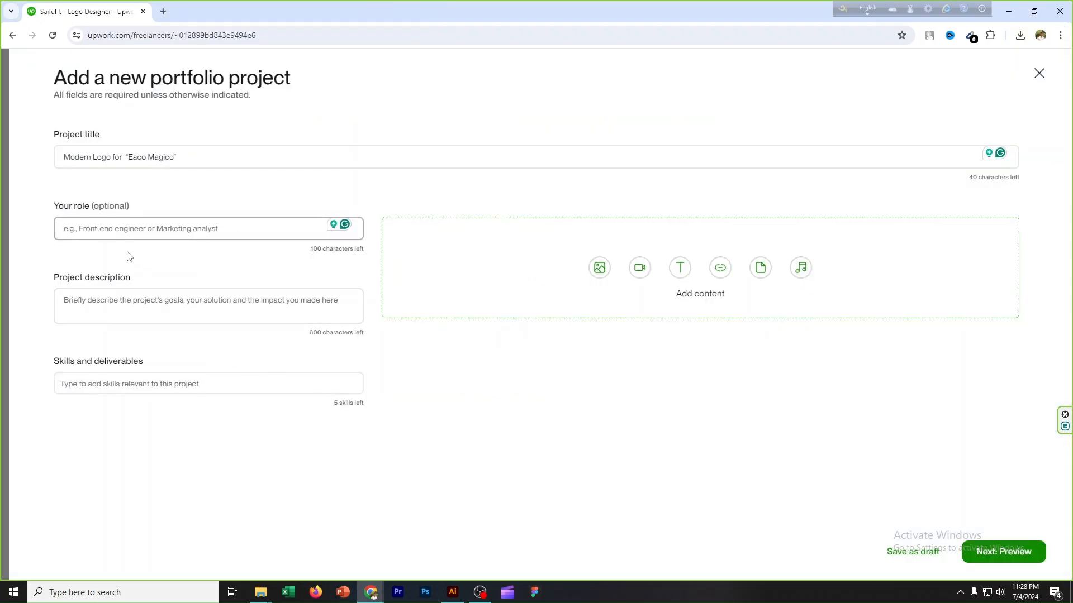
{"action": "key", "text": "ctrl+v"}
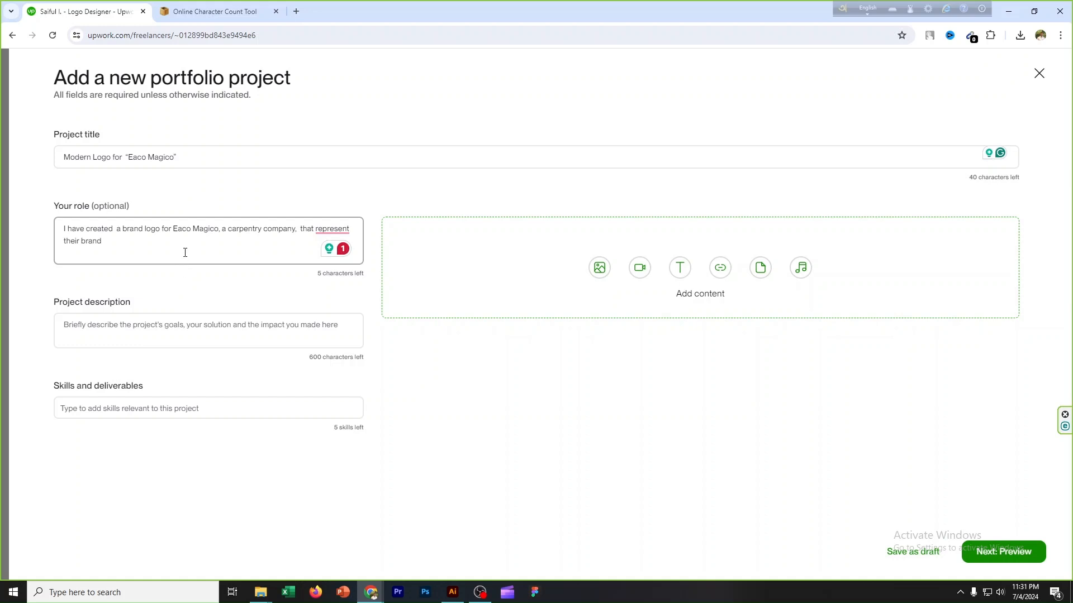
Correct “represent” to “represents” in the role text and remove the trailing empty line
{"action": "mouse_move", "coordinate": [332, 229]}
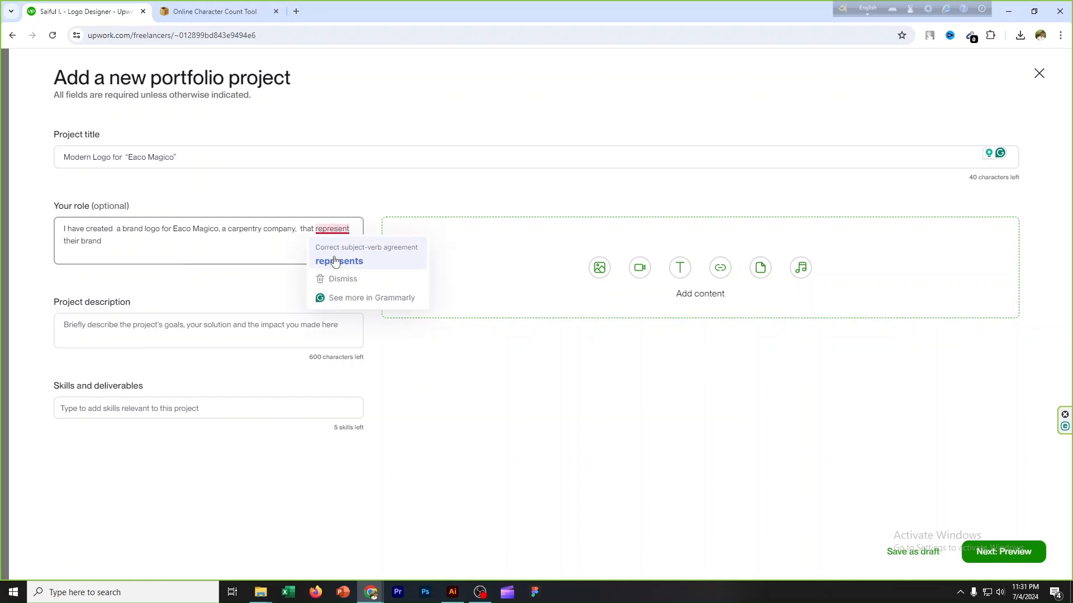
{"action": "left_click", "coordinate": [301, 258]}
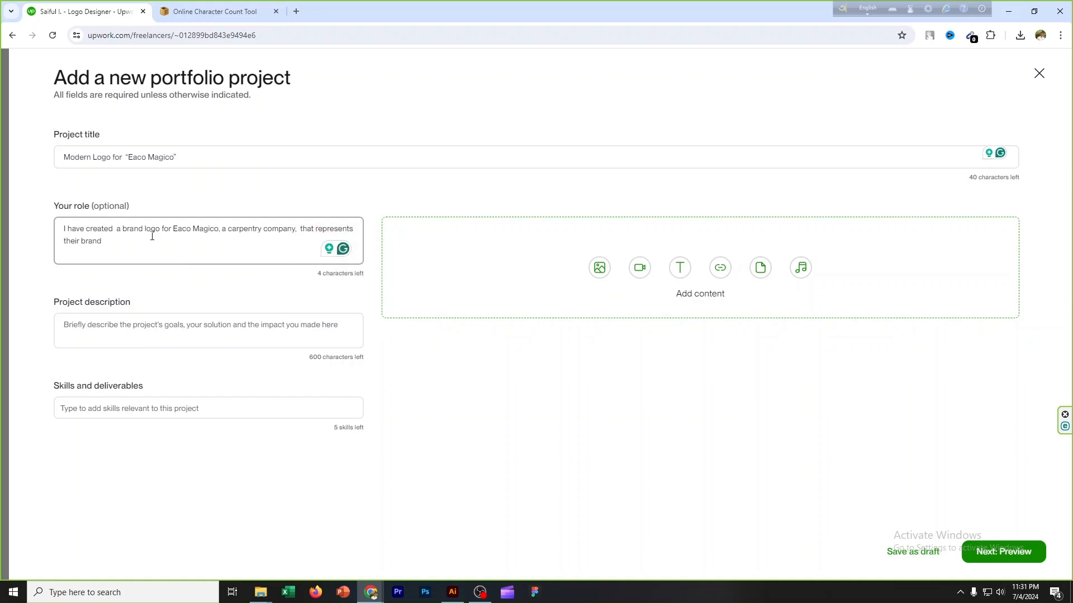
{"action": "left_click", "coordinate": [89, 258]}
{"action": "key", "text": "BackSpace"}
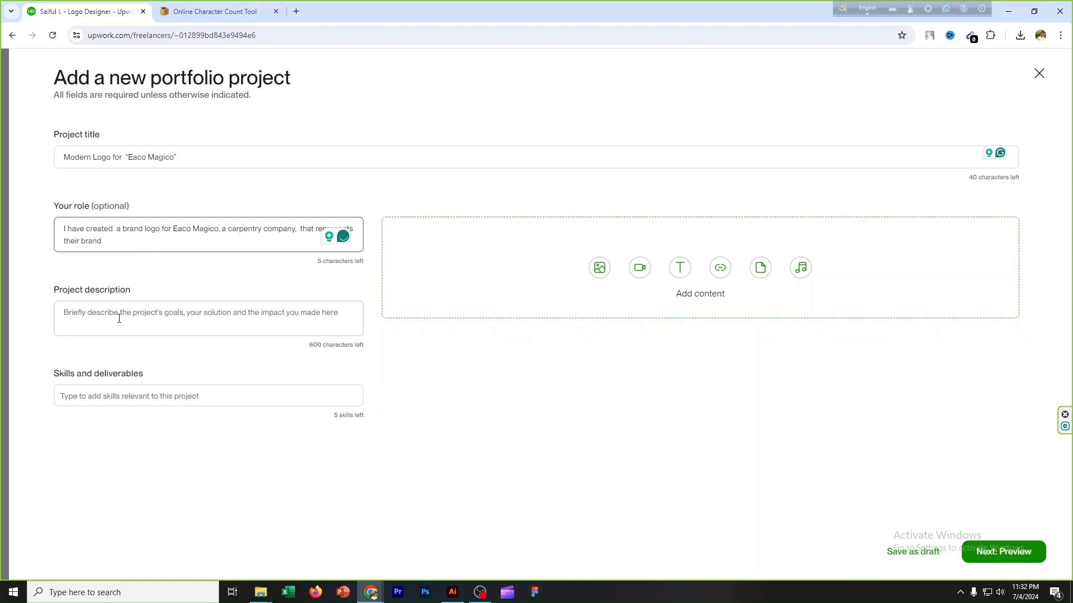
Copy the My Role paragraph of Portfolio 12 from the Google Docs document into the Upwork project description
{"action": "left_click", "coordinate": [91, 324]}
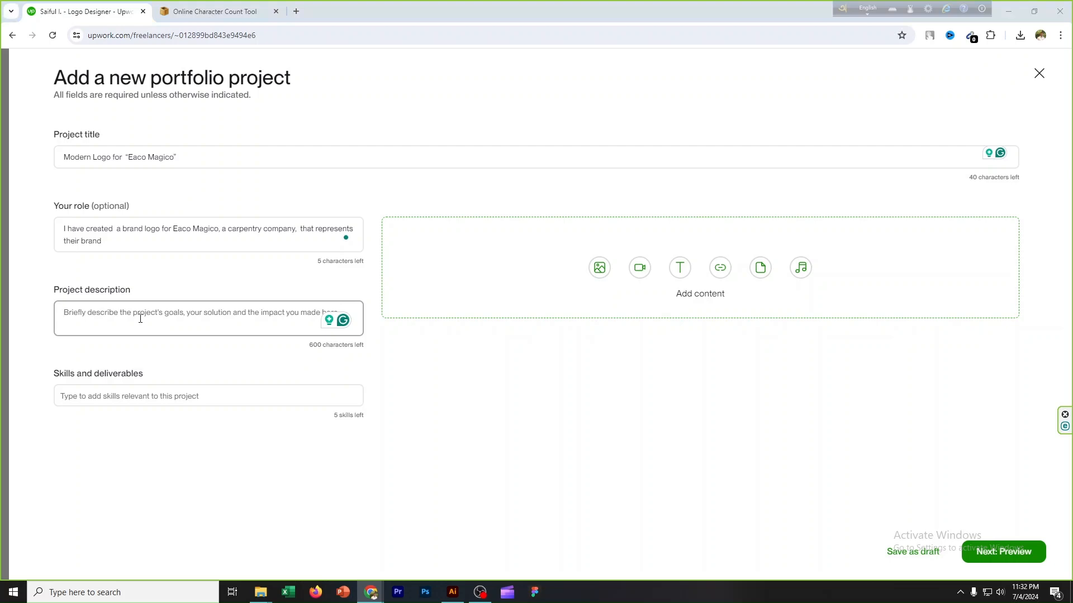
{"action": "key", "text": "alt+Tab"}
{"action": "left_click", "coordinate": [394, 370]}
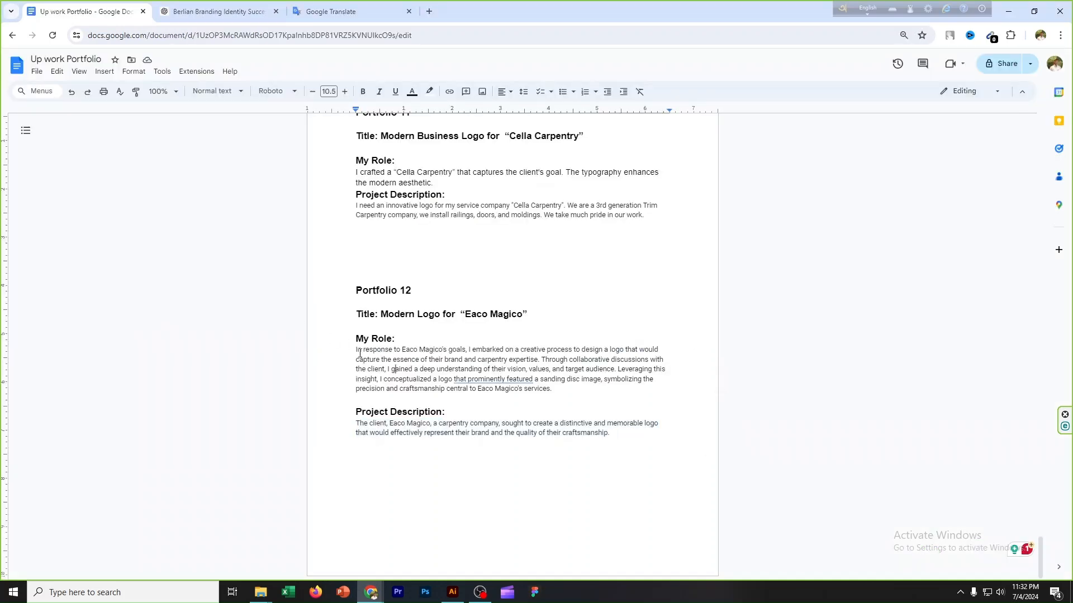
{"action": "left_click_drag", "start_coordinate": [355, 349], "coordinate": [562, 392]}
{"action": "key", "text": "ctrl+c"}
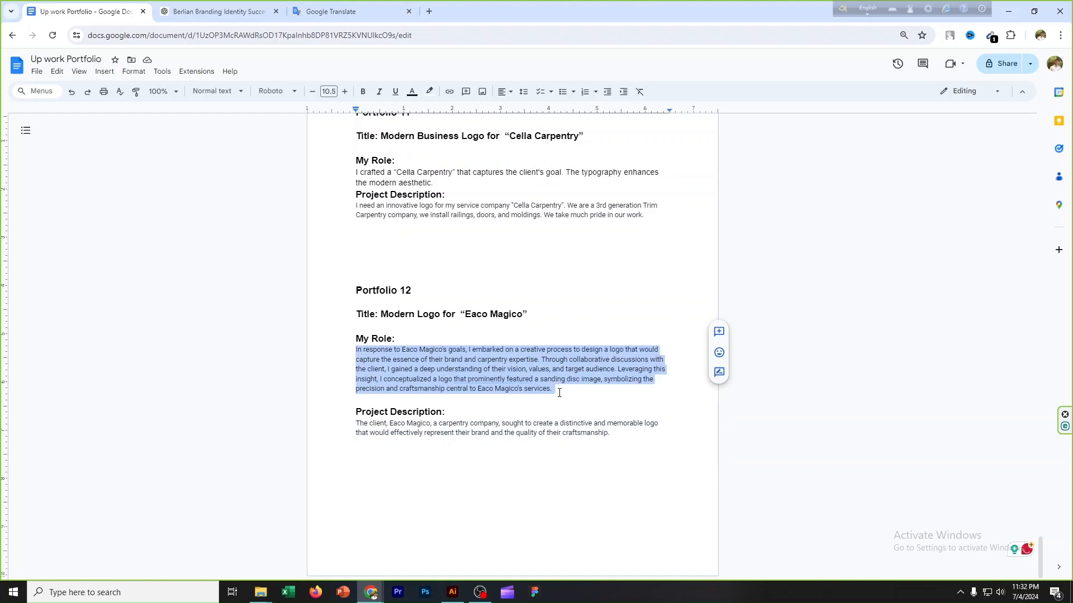
{"action": "key", "text": "alt+Tab"}
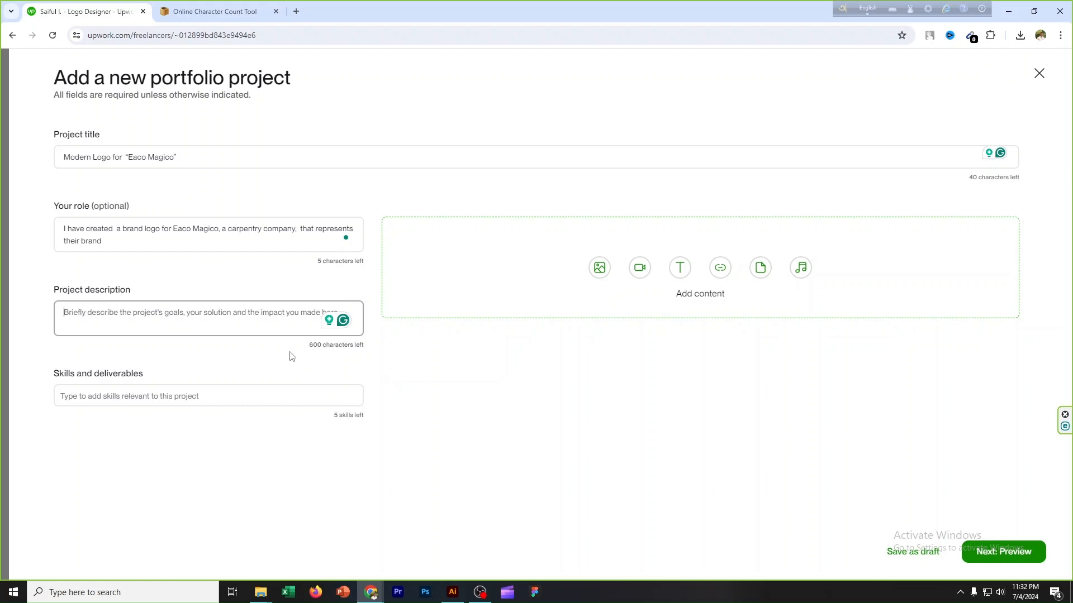
{"action": "key", "text": "ctrl+v"}
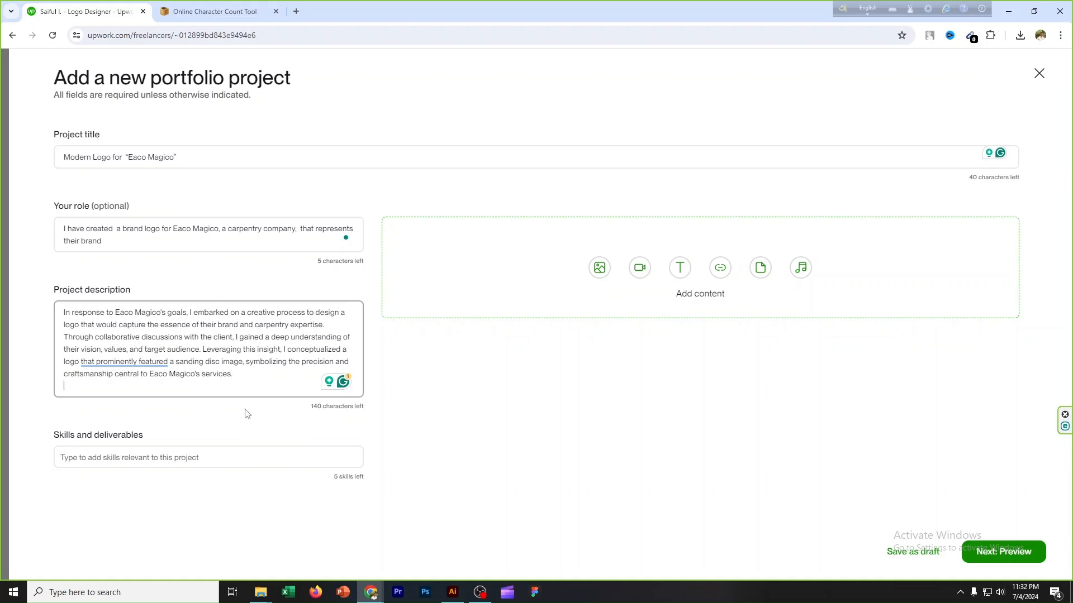
Add the skills Logo, Branding, Logo Design, Logotype and Modern Style to the portfolio project
{"action": "left_click", "coordinate": [210, 461]}
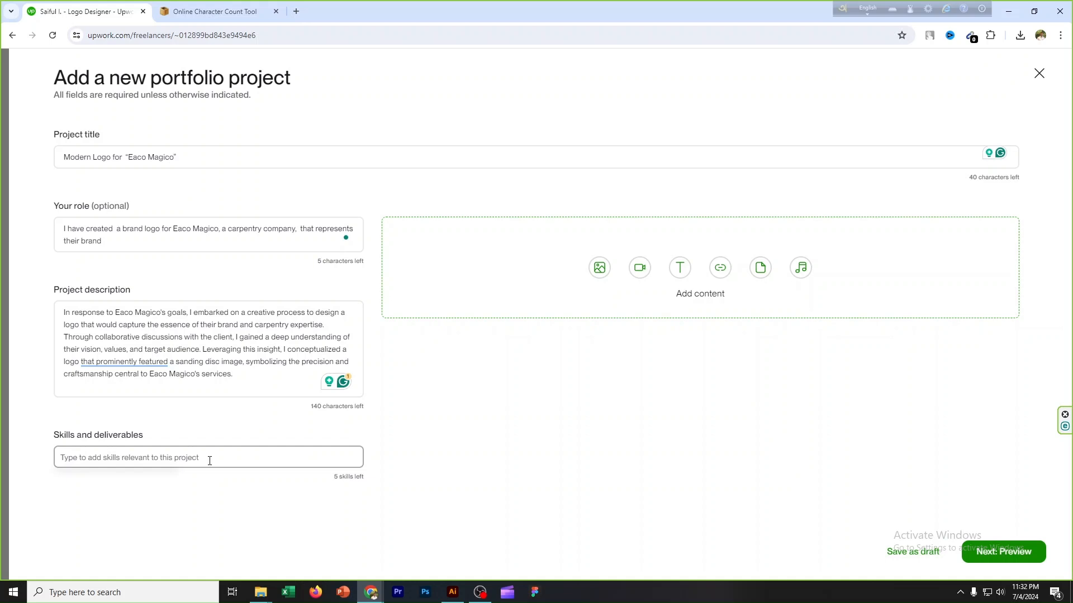
{"action": "type", "text": "L"}
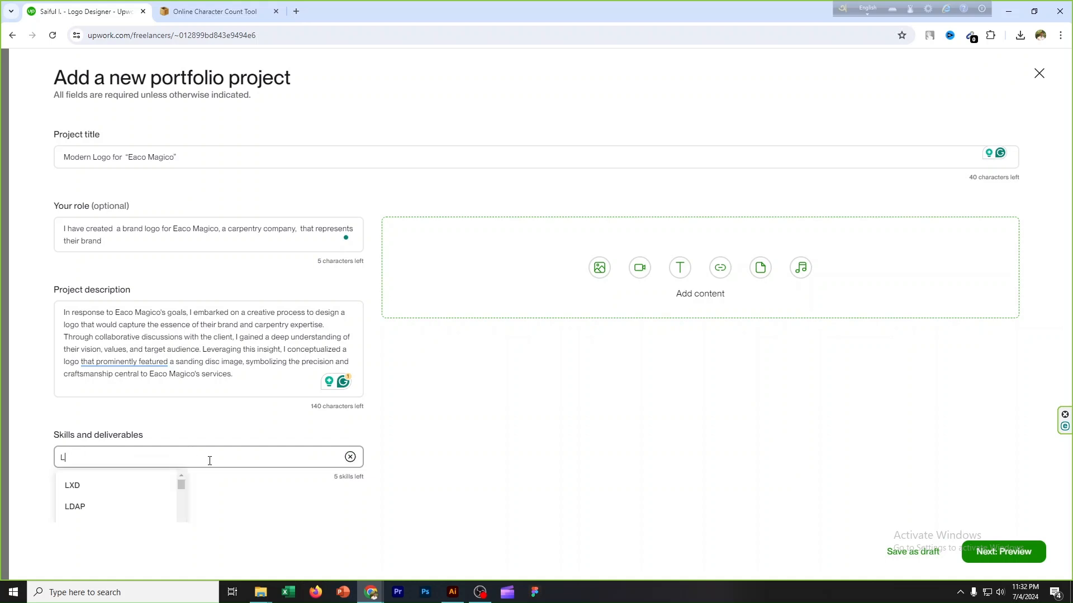
{"action": "type", "text": "ogo"}
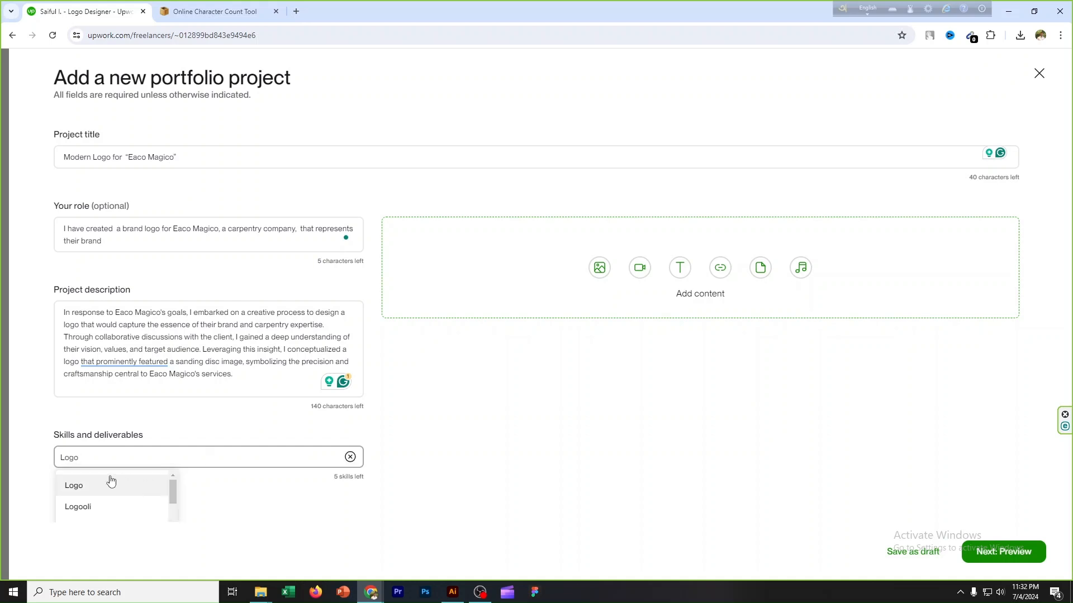
{"action": "left_click", "coordinate": [73, 485]}
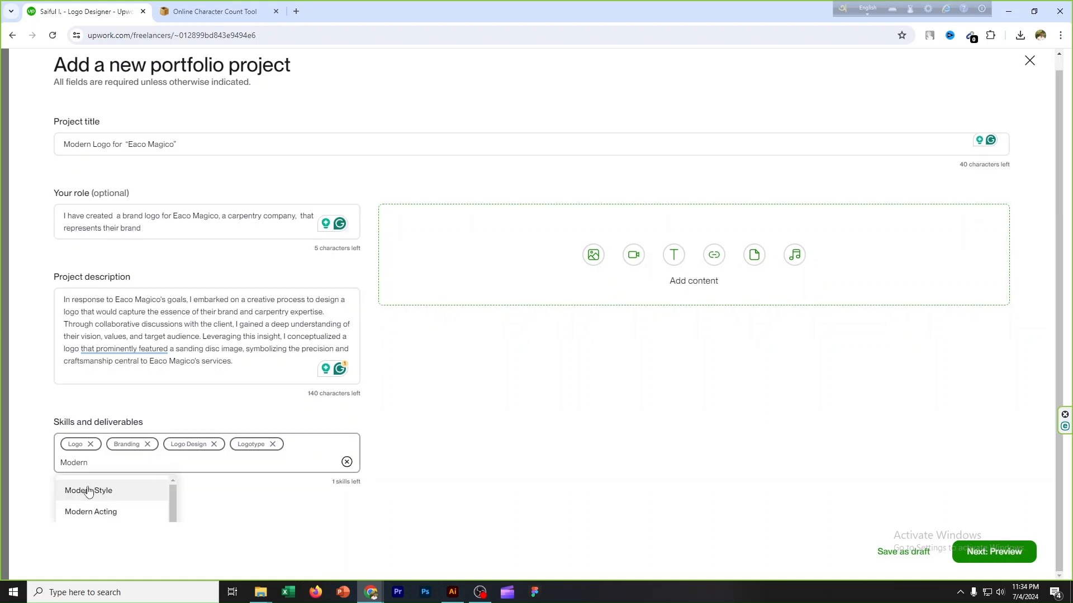
{"action": "left_click", "coordinate": [106, 490]}
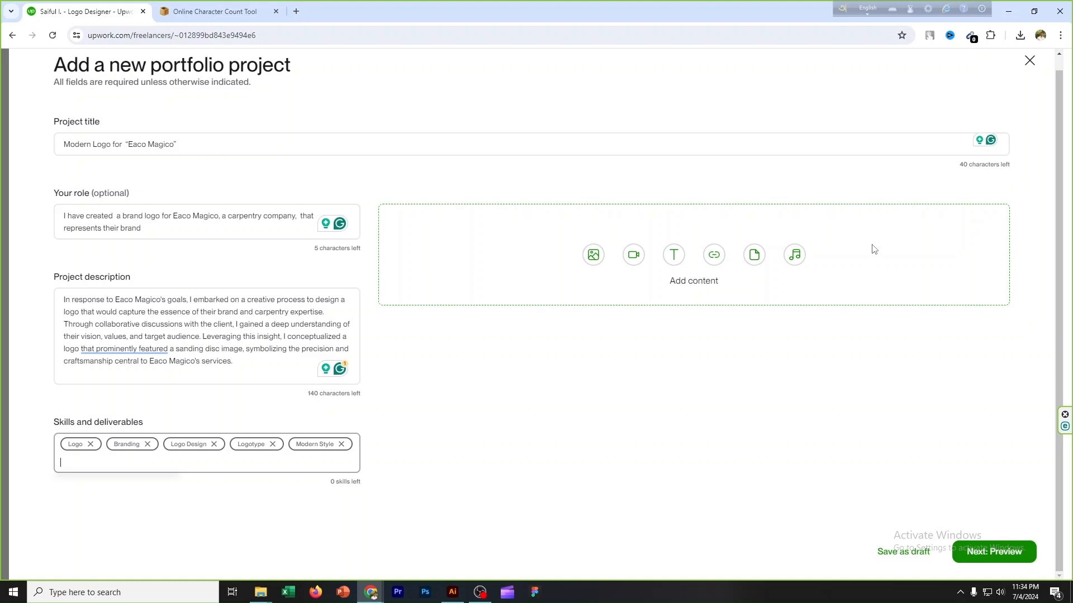
Add the image Canva 1.png from the folder Accounts > Upwork > Portfolio > 12 on New Volume (E:) to the project content
{"action": "left_click", "coordinate": [593, 257]}
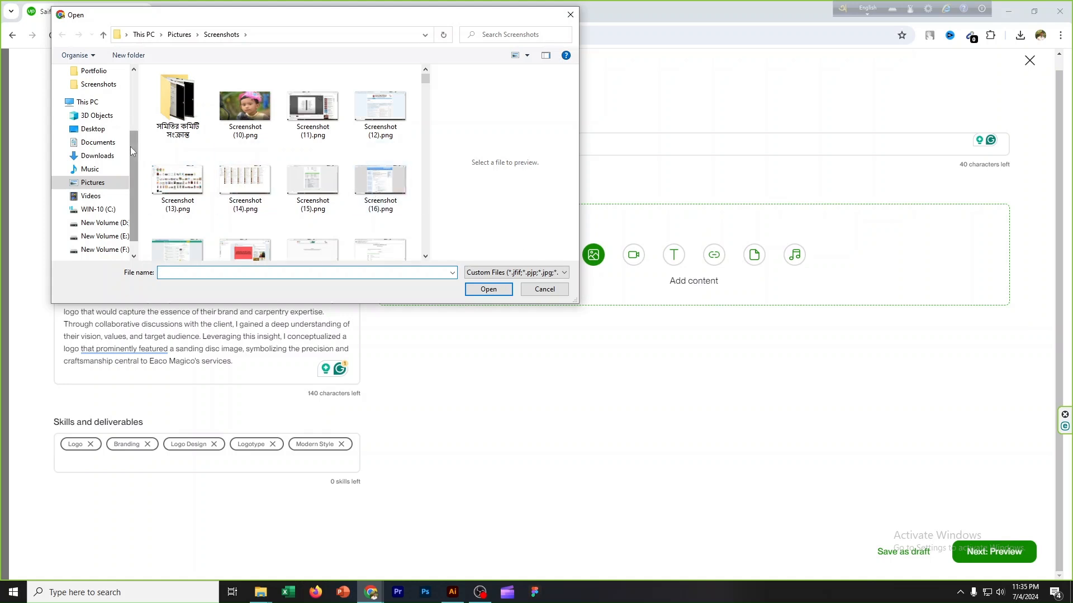
{"action": "left_click", "coordinate": [112, 241]}
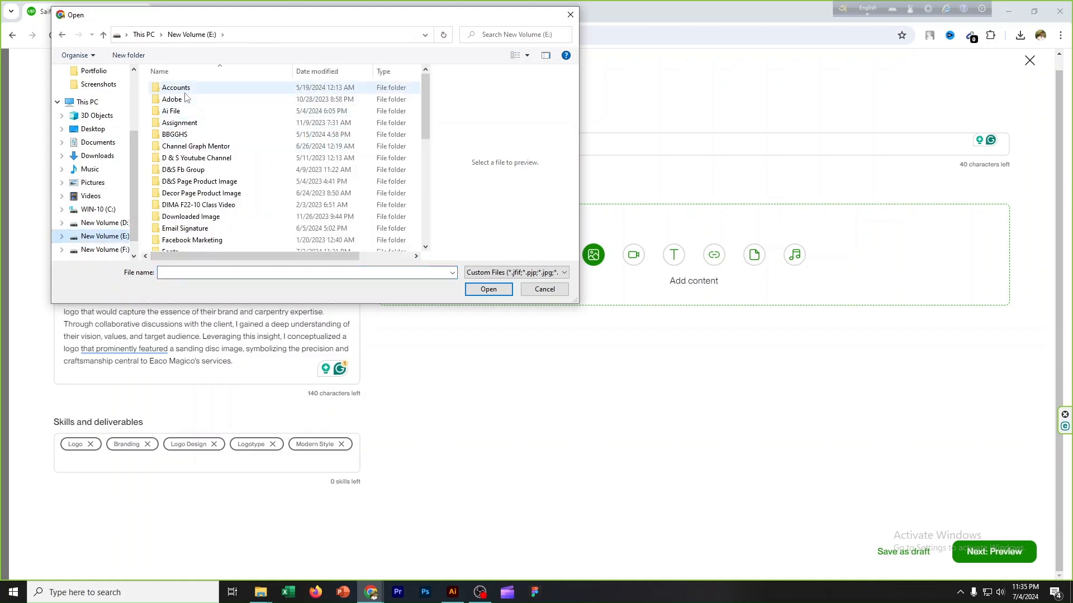
{"action": "double_click", "coordinate": [223, 87]}
{"action": "scroll", "coordinate": [223, 152], "scroll_direction": "down", "scroll_amount": 1}
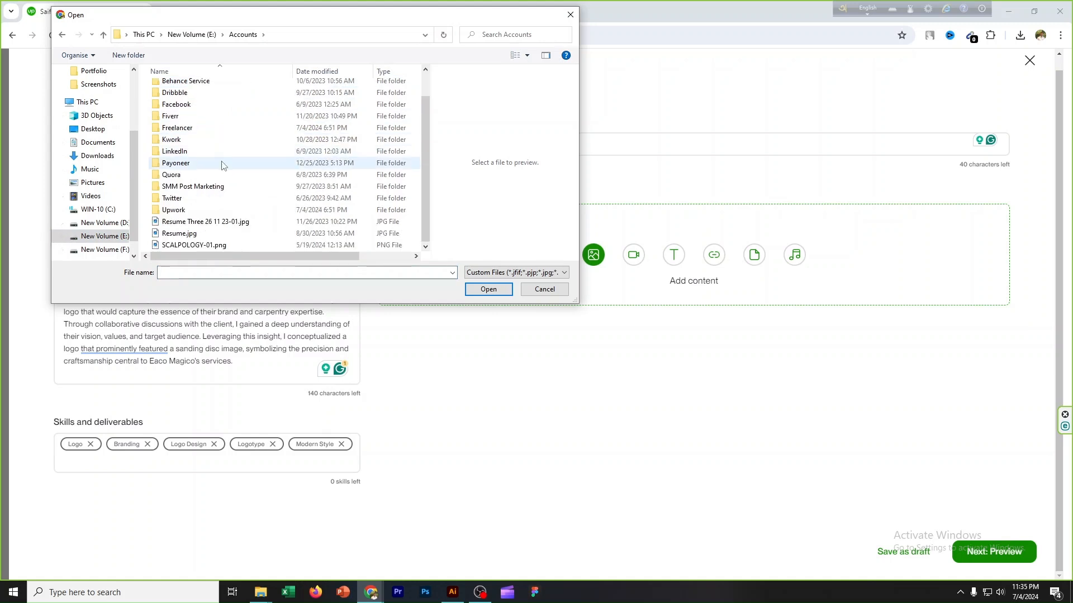
{"action": "double_click", "coordinate": [173, 210]}
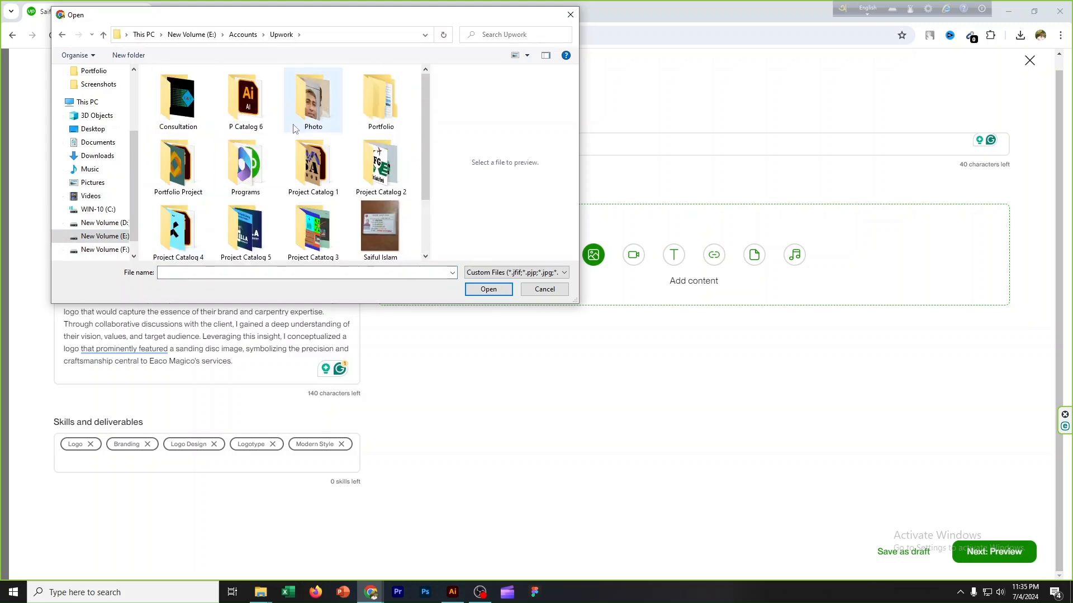
{"action": "double_click", "coordinate": [380, 100]}
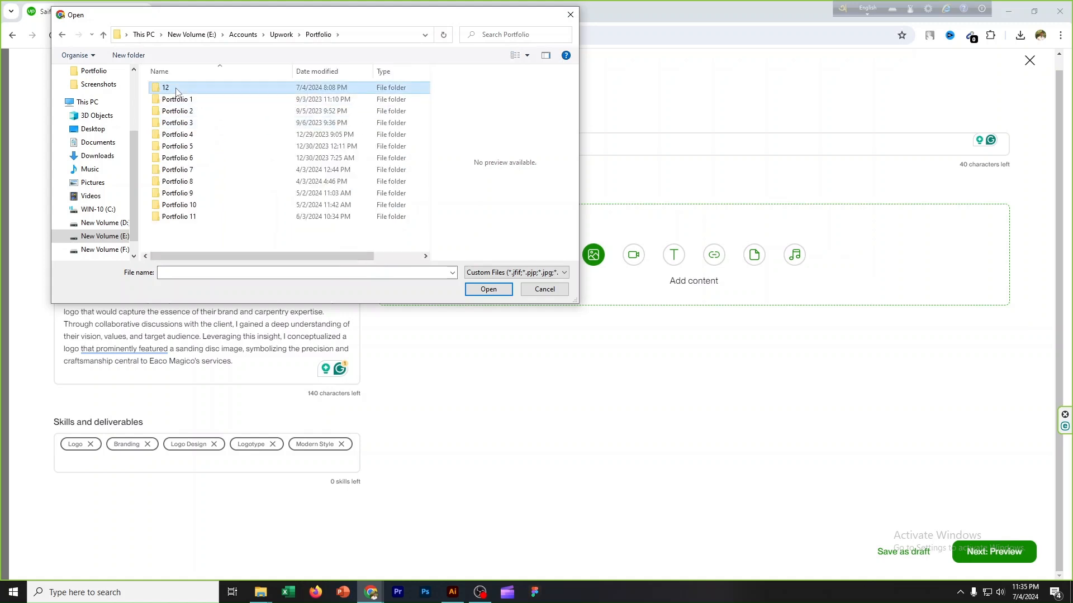
{"action": "double_click", "coordinate": [168, 87]}
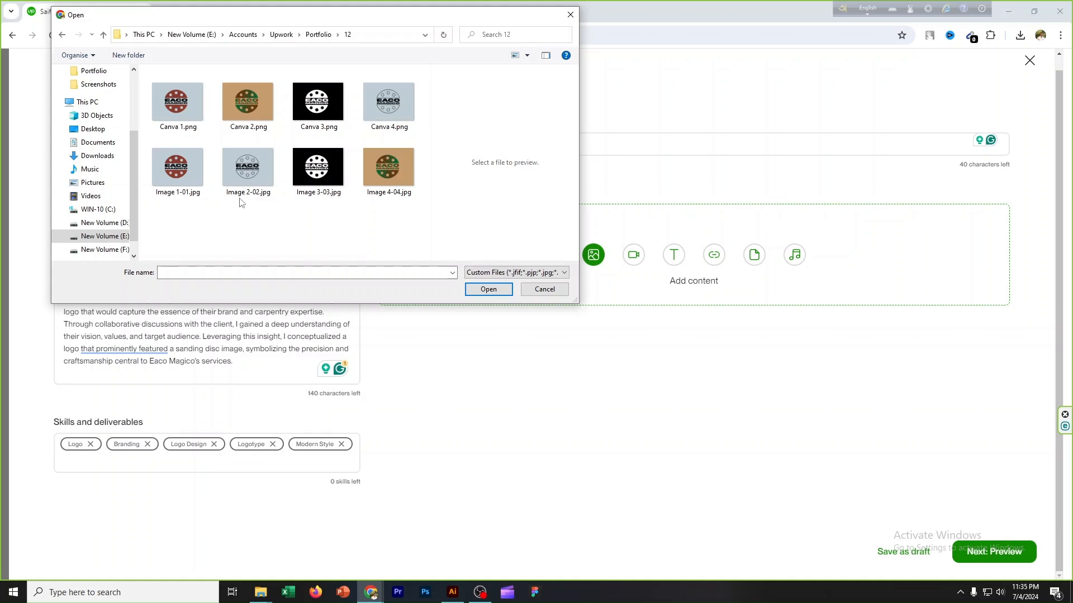
{"action": "left_click", "coordinate": [183, 124]}
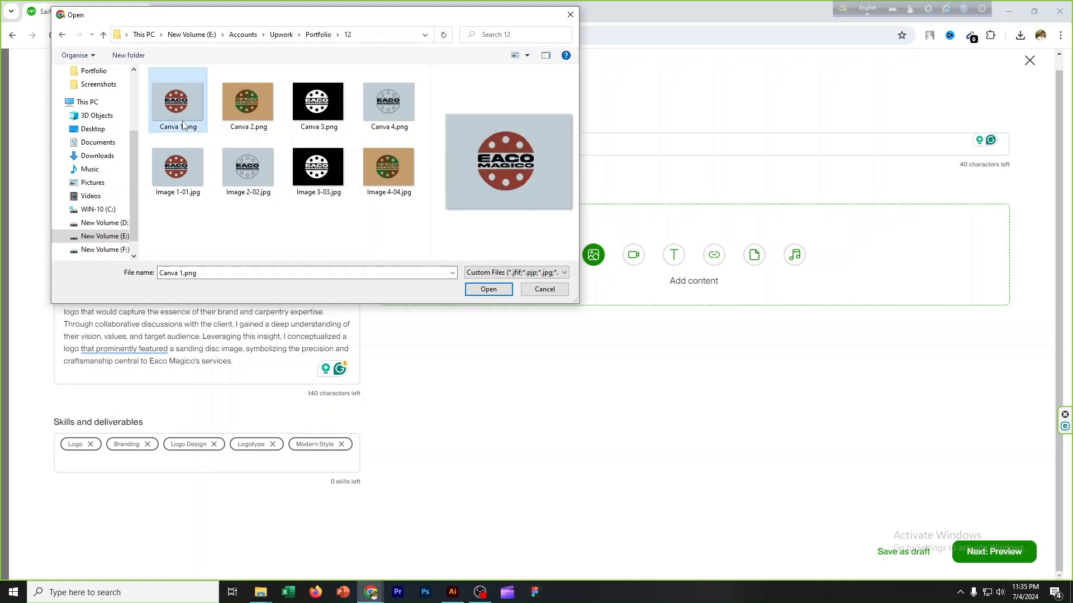
{"action": "left_click", "coordinate": [488, 289]}
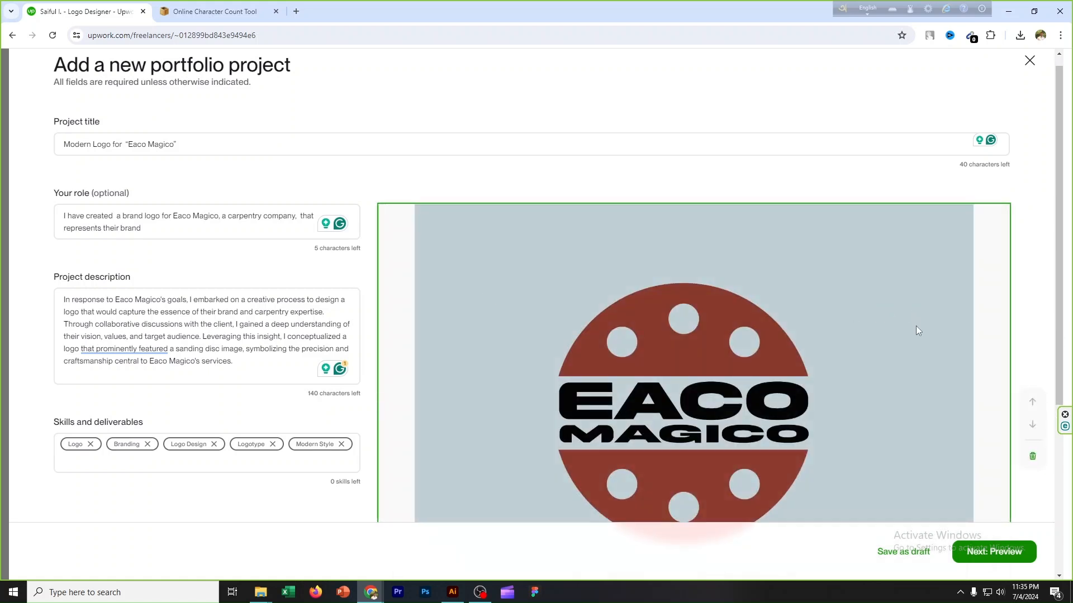
Add the remaining logo images Canva 2.png, Canva 3.png and Canva 4.png as further content below the first image
{"action": "scroll", "coordinate": [917, 327], "scroll_direction": "down", "scroll_amount": 4}
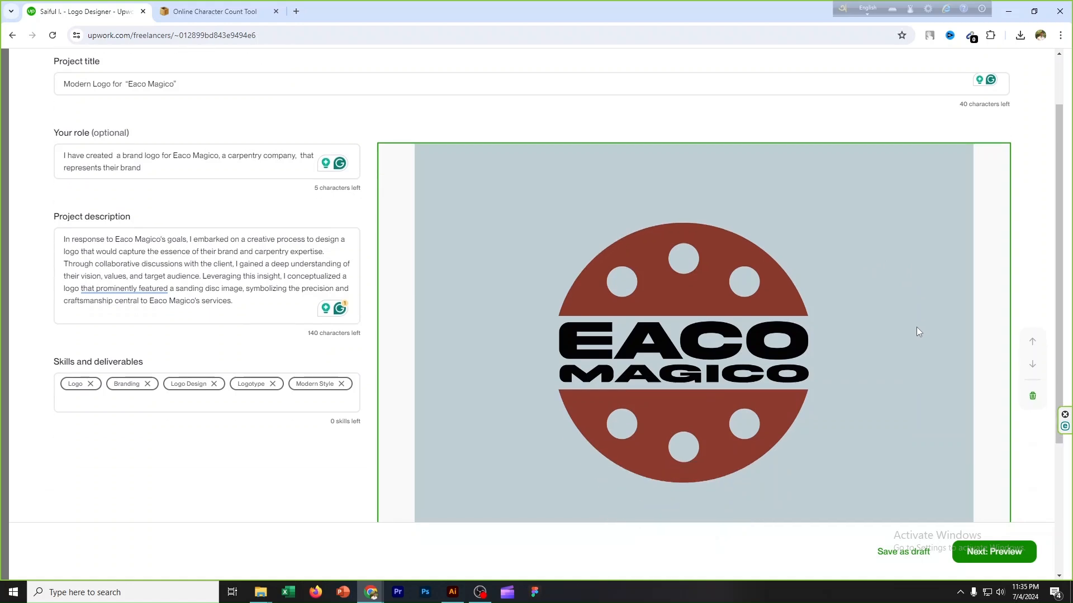
{"action": "scroll", "coordinate": [883, 331], "scroll_direction": "down", "scroll_amount": 1}
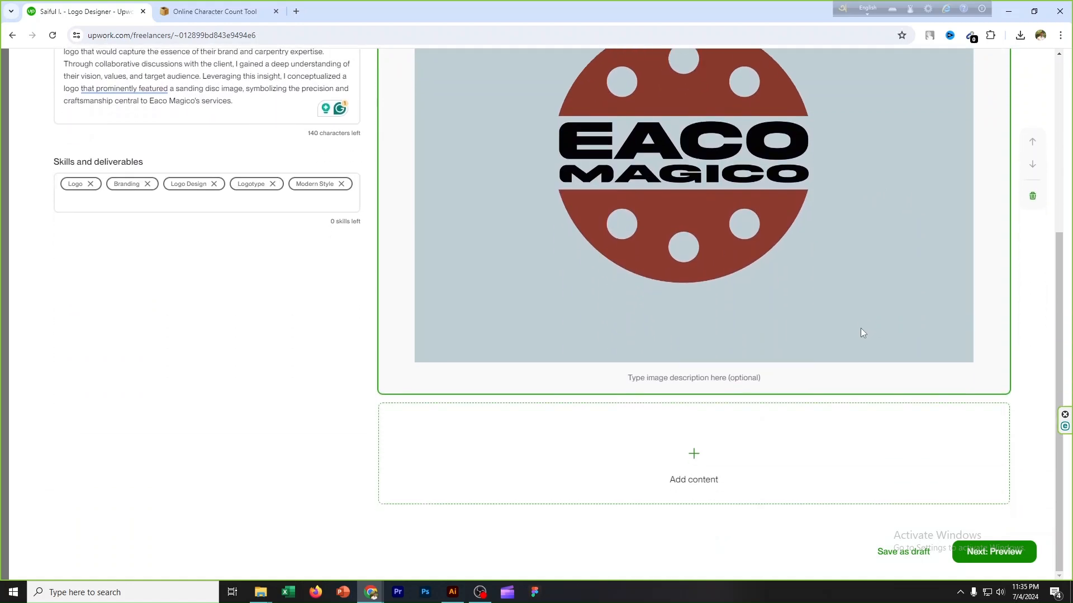
{"action": "left_click", "coordinate": [697, 459]}
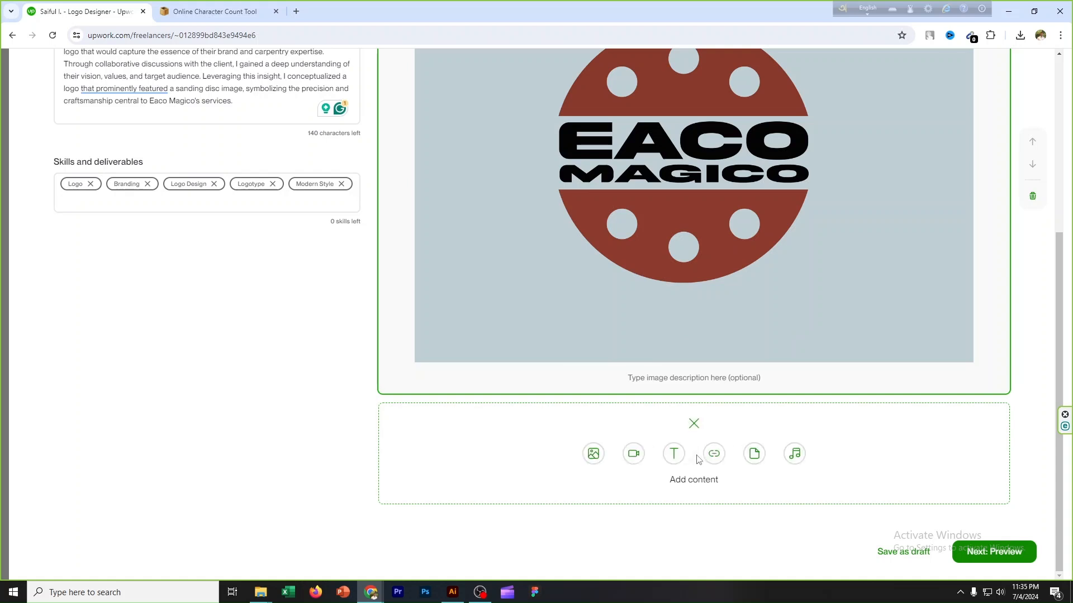
{"action": "left_click", "coordinate": [594, 457]}
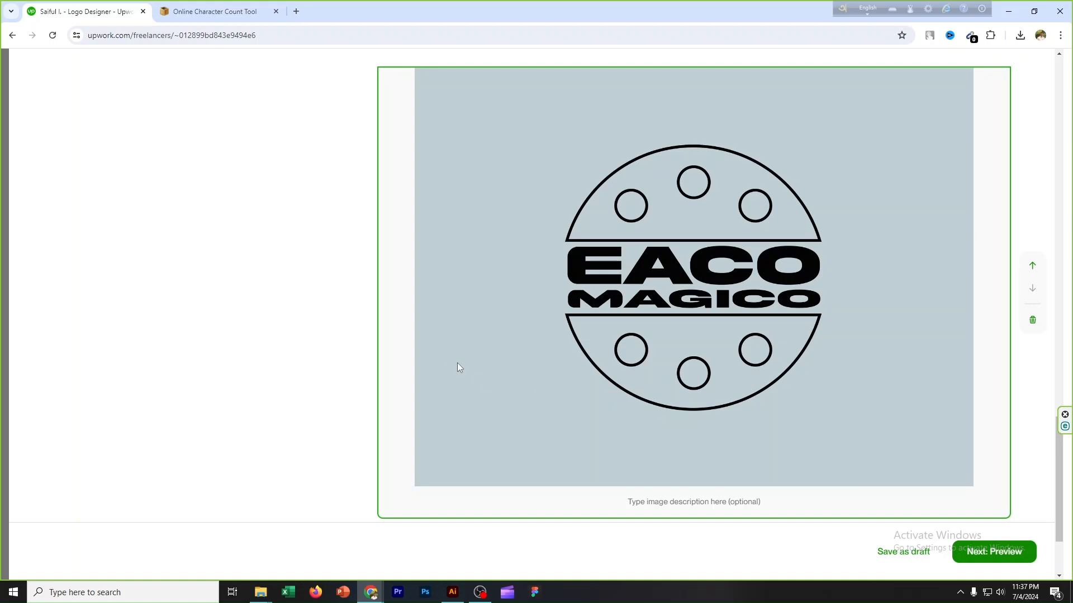
Check the order of the added logo images, and proceed to the project preview to review its text, skills and images
{"action": "scroll", "coordinate": [451, 363], "scroll_direction": "up", "scroll_amount": 15}
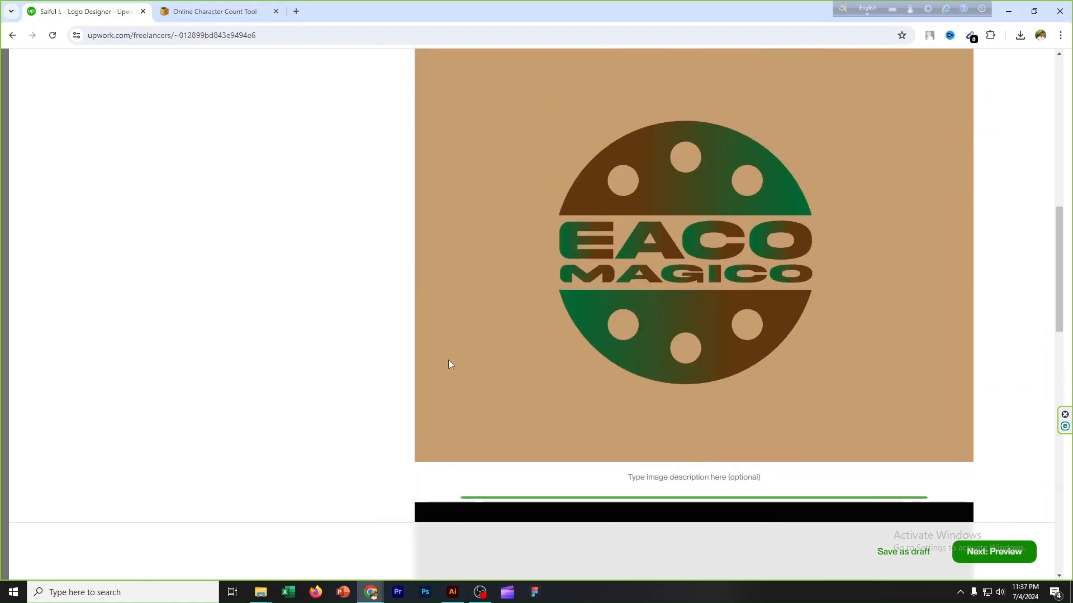
{"action": "scroll", "coordinate": [448, 361], "scroll_direction": "up", "scroll_amount": 12}
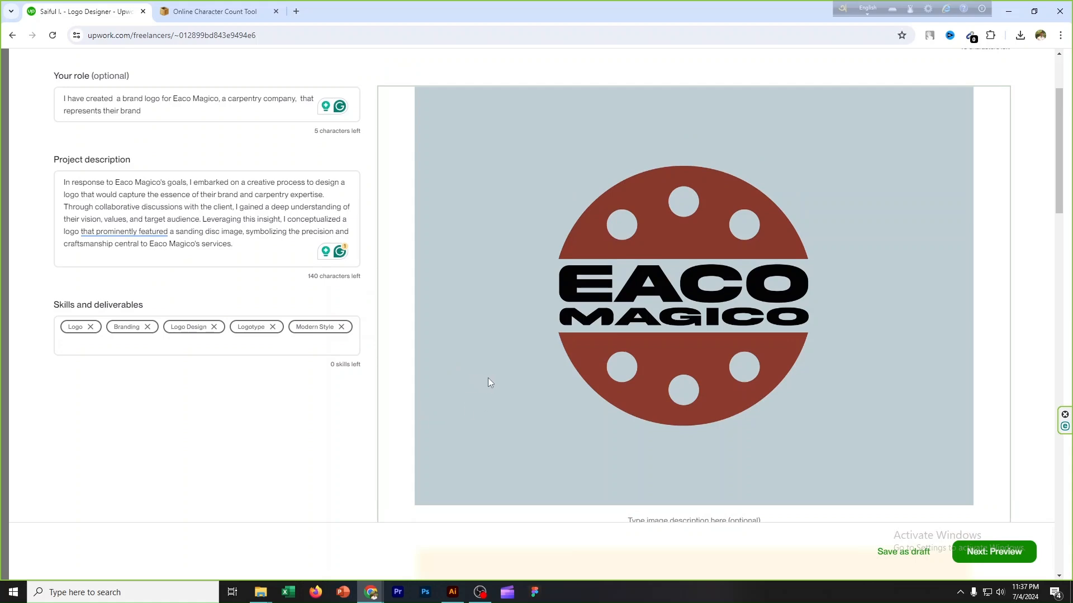
{"action": "scroll", "coordinate": [538, 391], "scroll_direction": "down", "scroll_amount": 9}
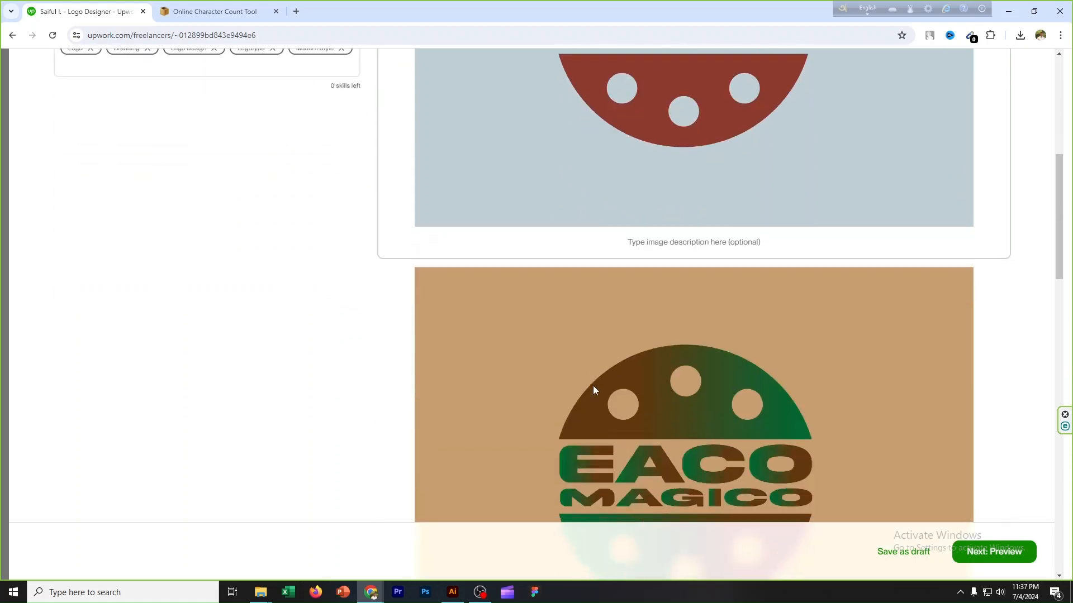
{"action": "scroll", "coordinate": [708, 369], "scroll_direction": "down", "scroll_amount": 15}
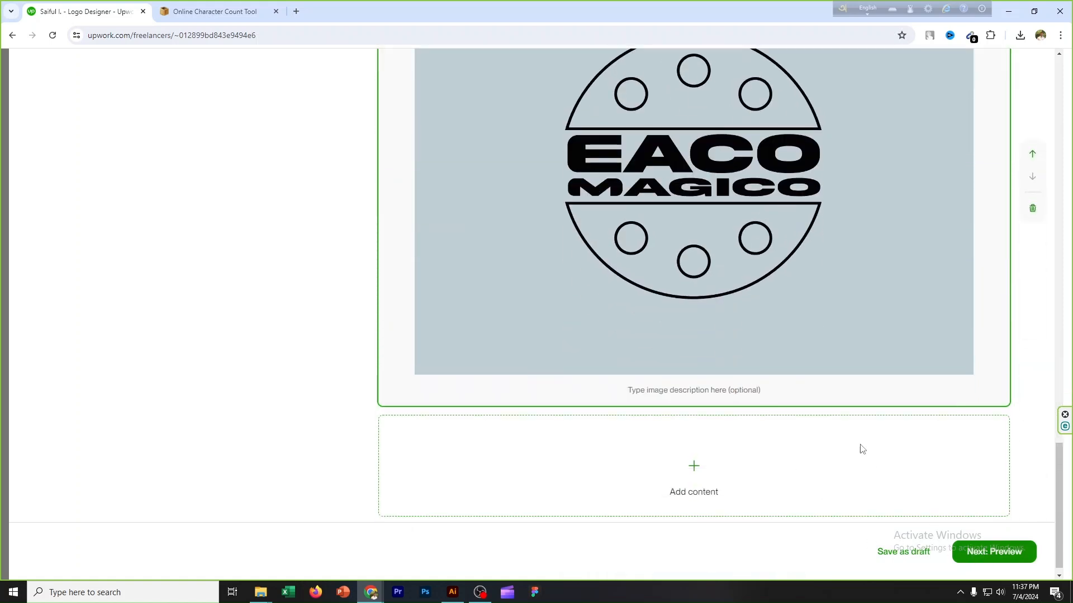
{"action": "scroll", "coordinate": [855, 447], "scroll_direction": "down", "scroll_amount": 1}
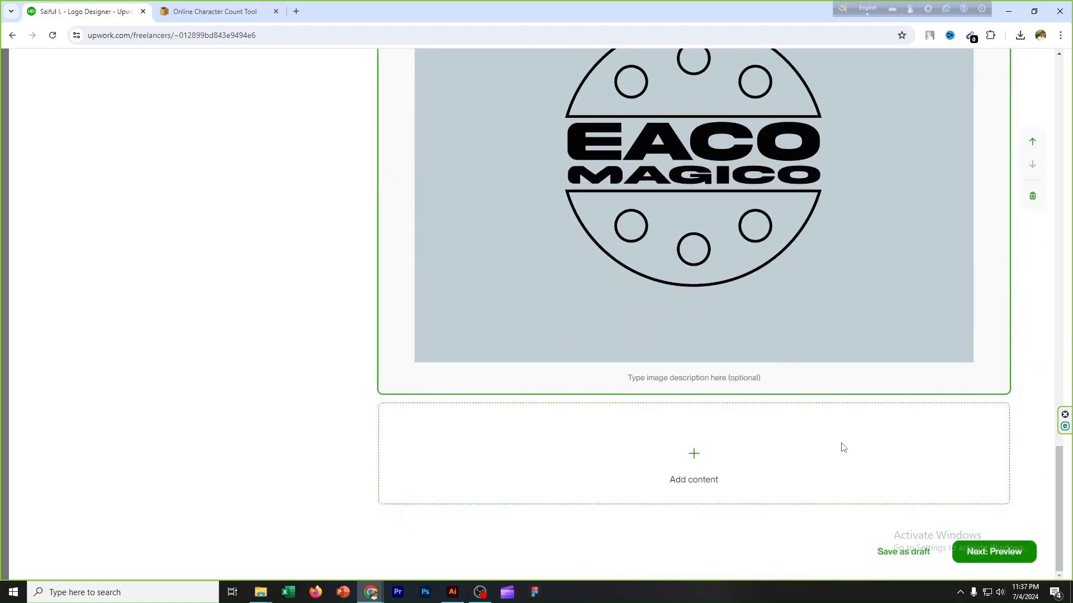
{"action": "left_click", "coordinate": [993, 552]}
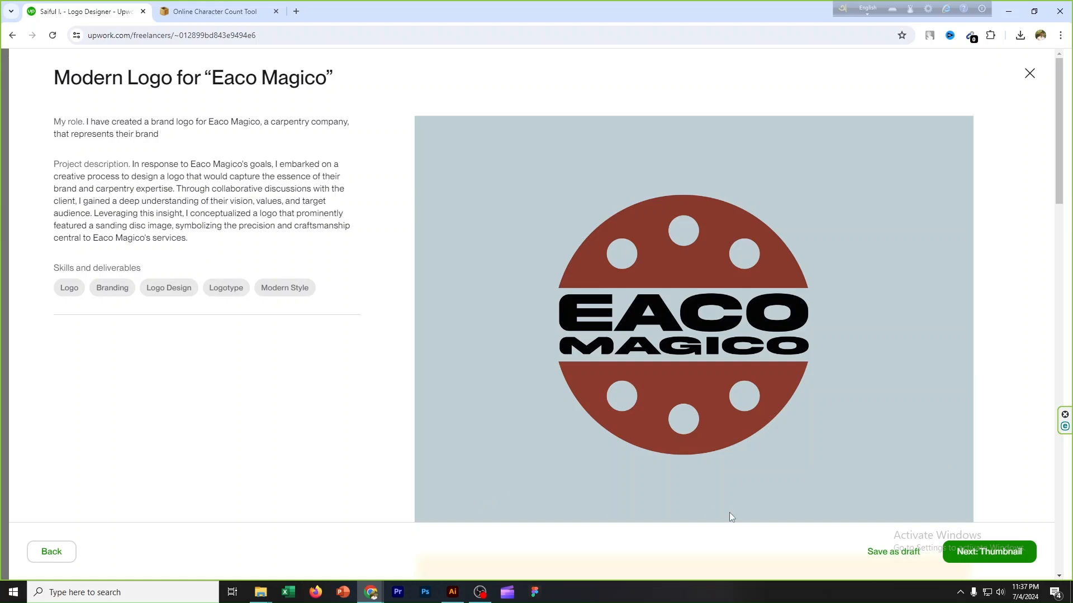
{"action": "scroll", "coordinate": [949, 450], "scroll_direction": "down", "scroll_amount": 3}
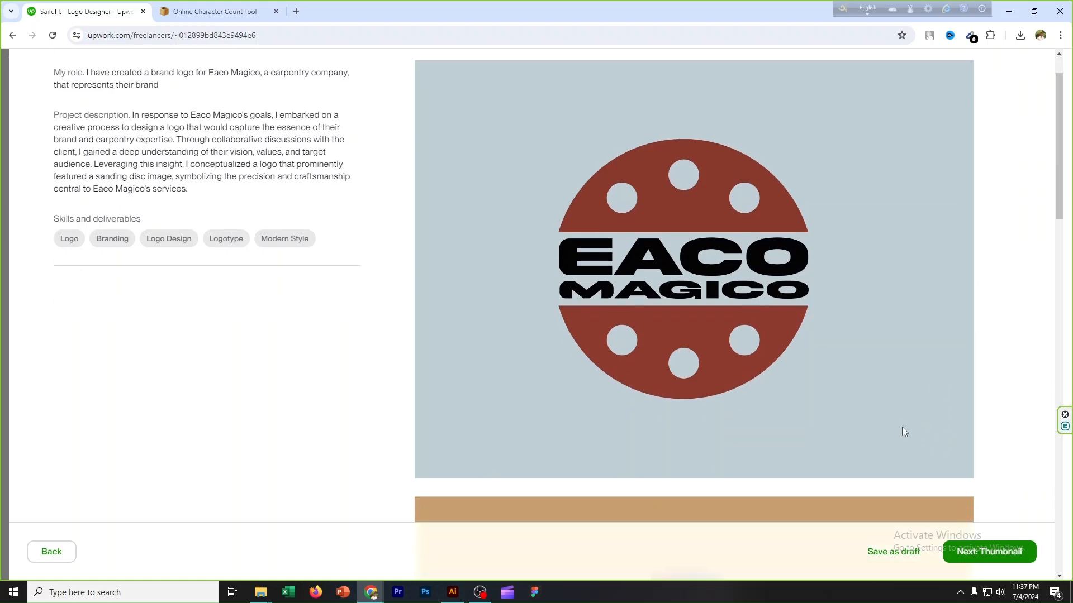
{"action": "scroll", "coordinate": [914, 450], "scroll_direction": "up", "scroll_amount": 3}
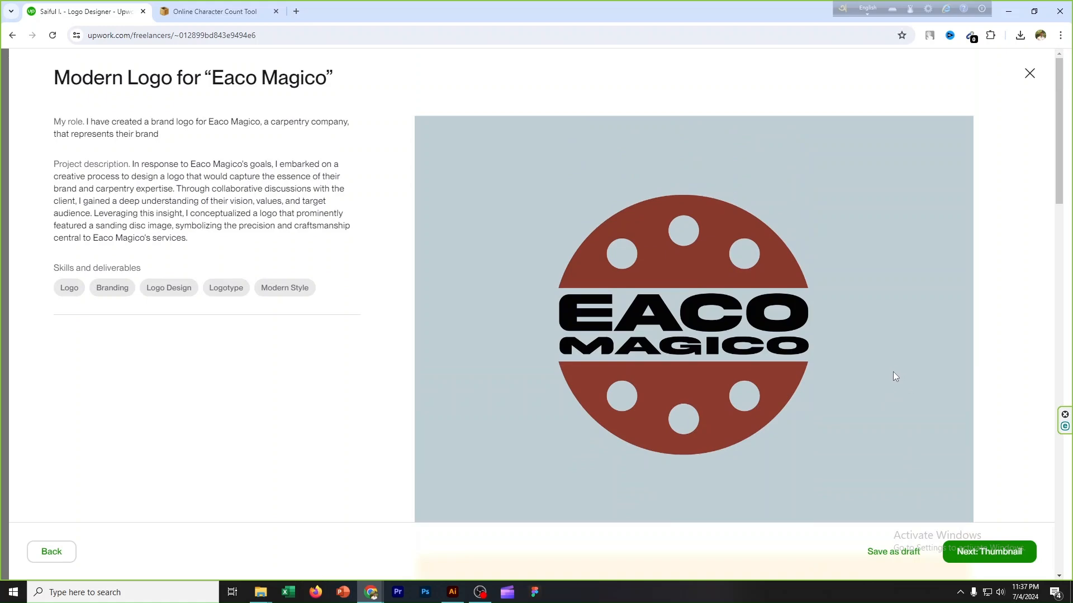
Zoom the red logo thumbnail until the logo nearly fills the frame's height, and publish the portfolio project
{"action": "left_click", "coordinate": [999, 553]}
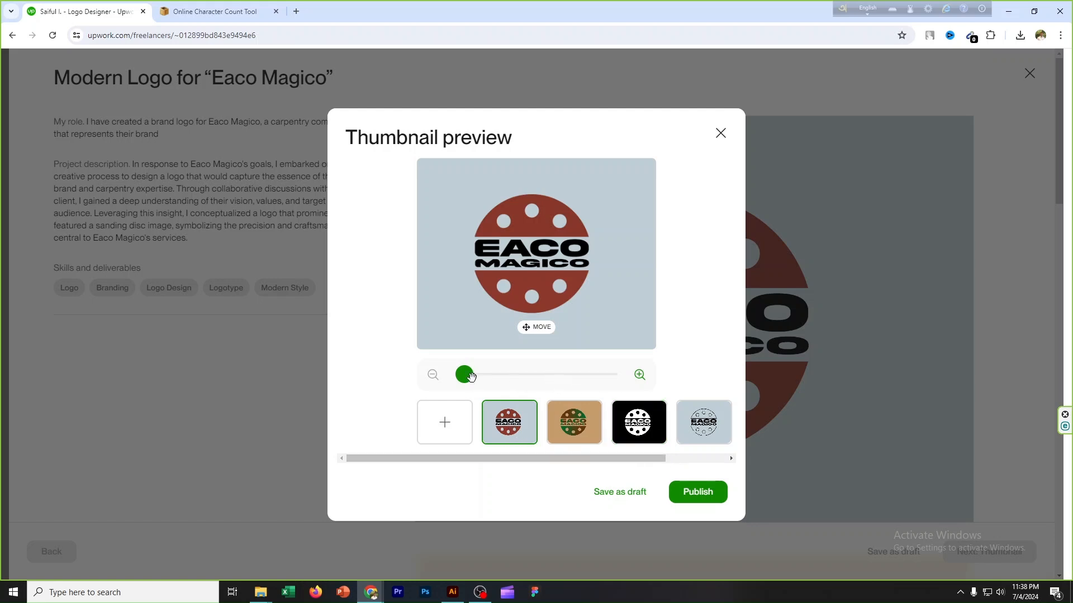
{"action": "left_click_drag", "start_coordinate": [464, 377], "coordinate": [493, 377]}
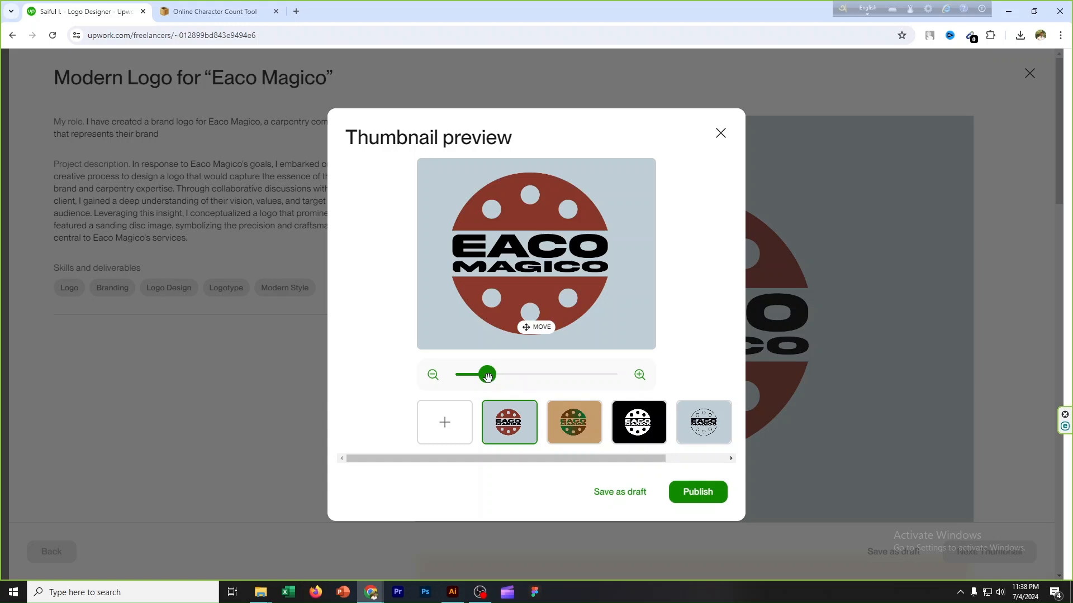
{"action": "left_click_drag", "start_coordinate": [486, 380], "coordinate": [488, 380]}
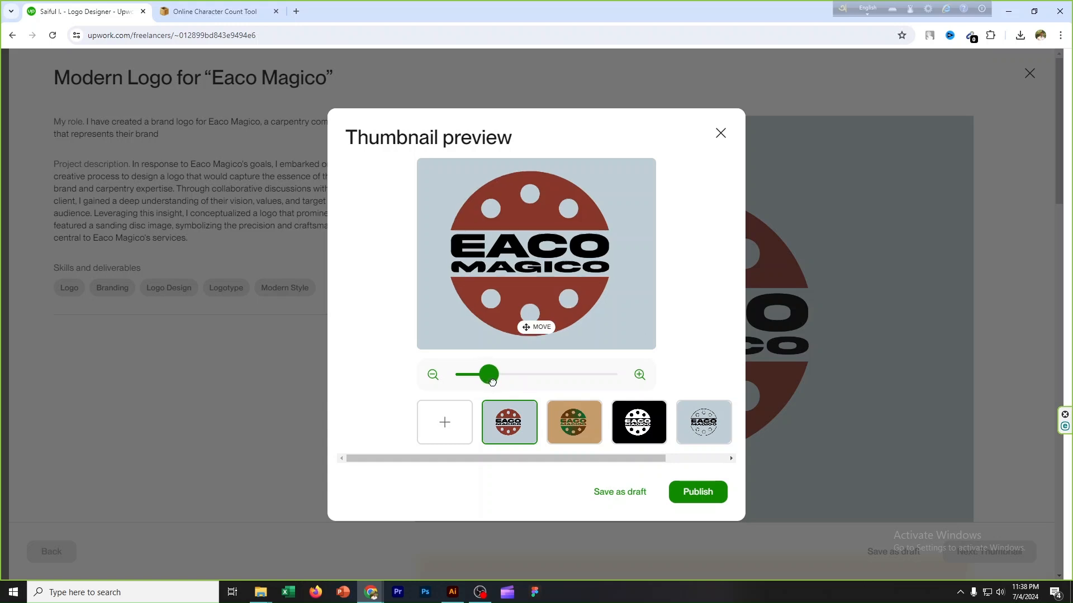
{"action": "left_click_drag", "start_coordinate": [492, 381], "coordinate": [493, 383]}
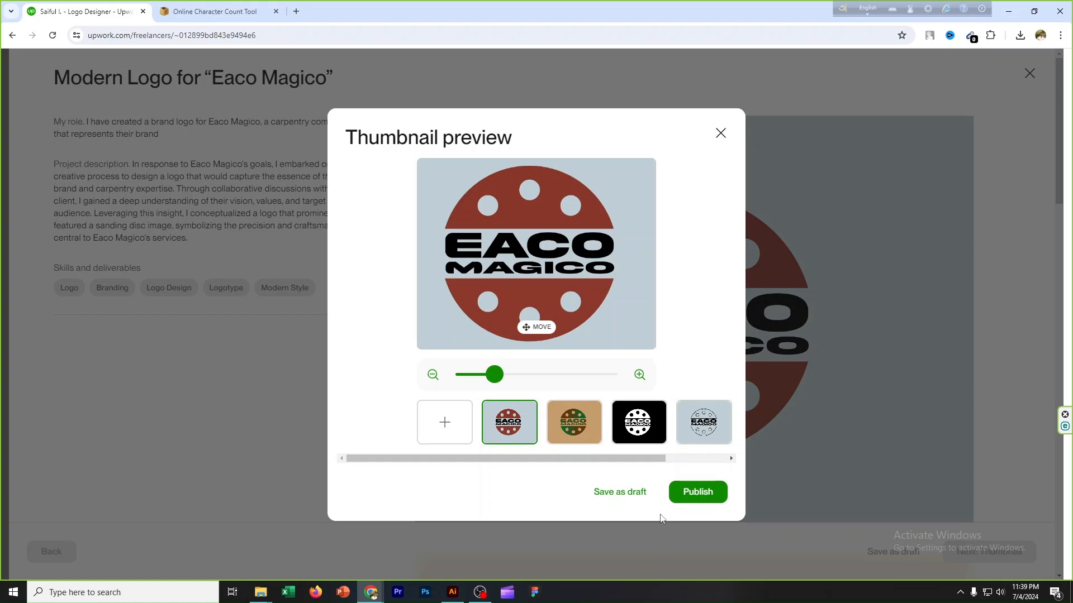
{"action": "left_click", "coordinate": [701, 493]}
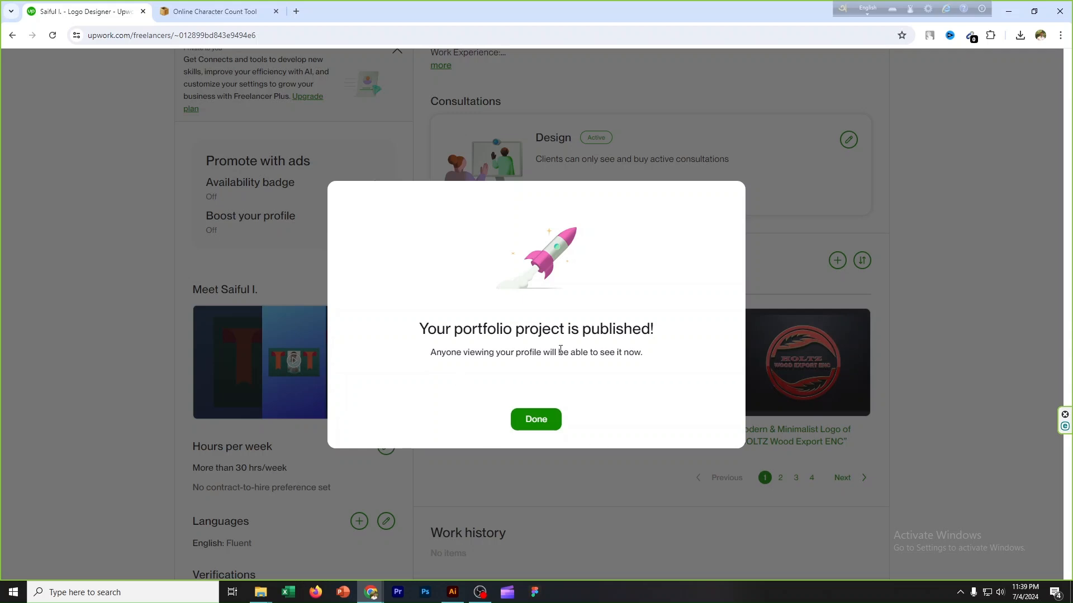
{"action": "left_click", "coordinate": [545, 431]}
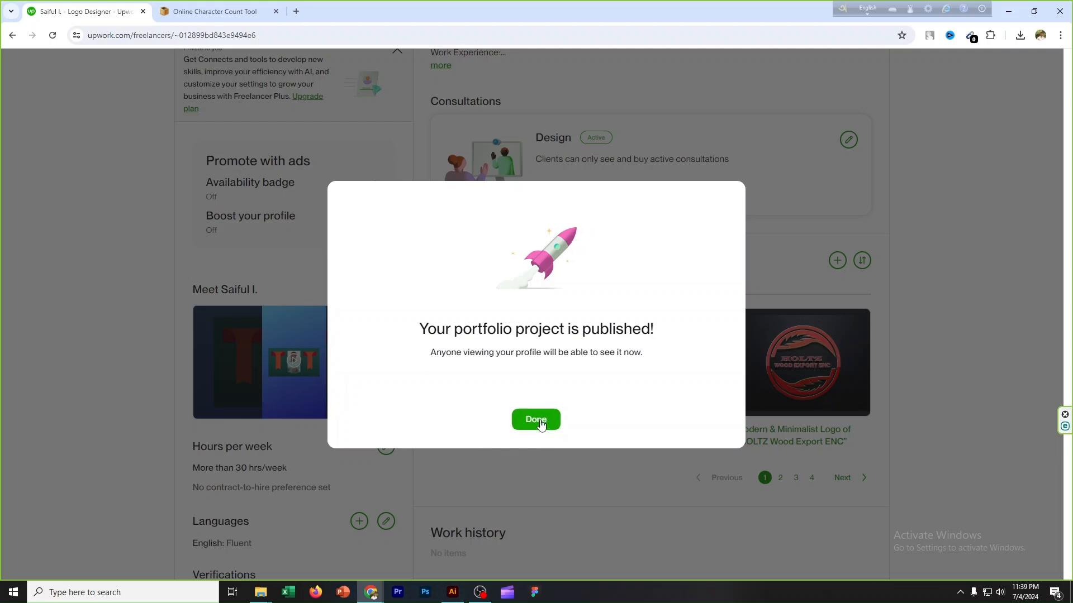